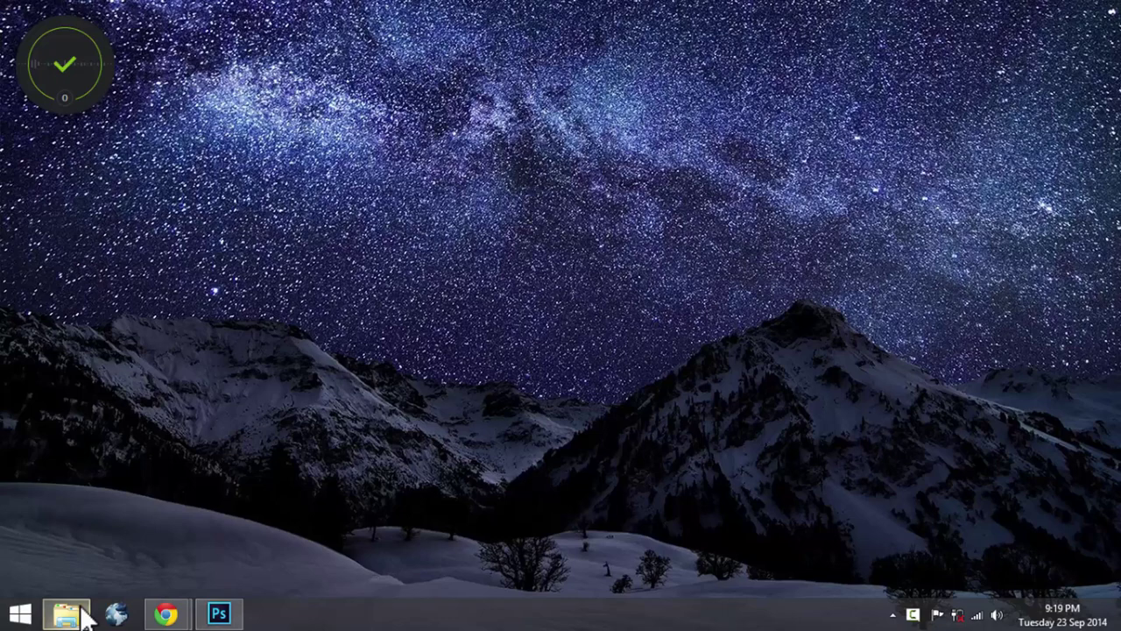
Step: Open the Shirt folder and preview the photo 1_Faestock Expression Stock_Before.jpg
click(83, 613)
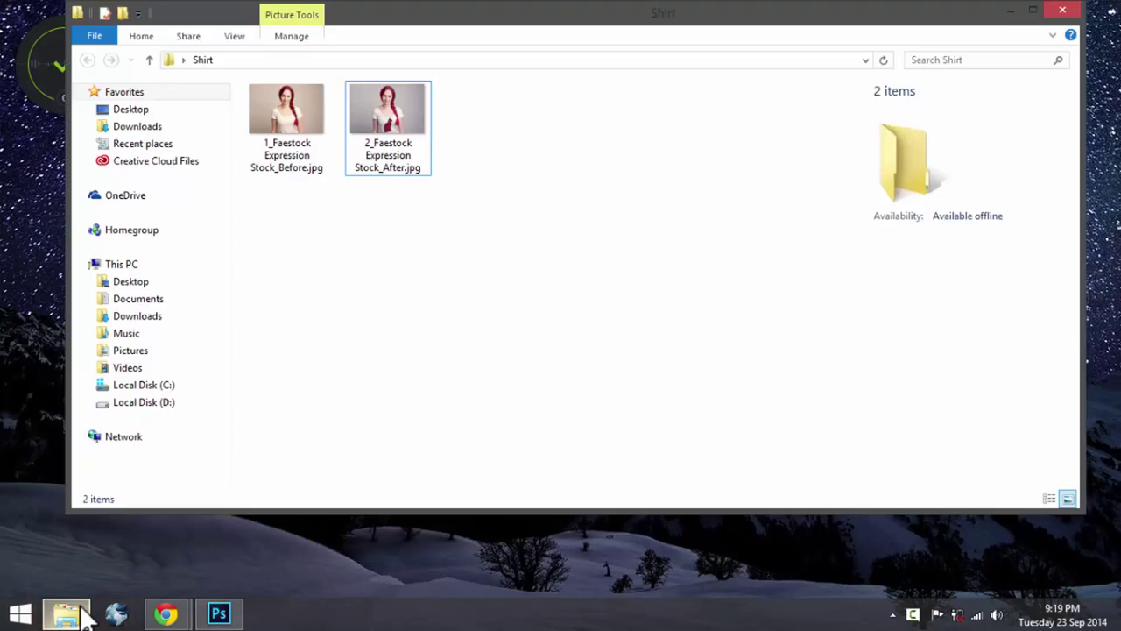
click(293, 158)
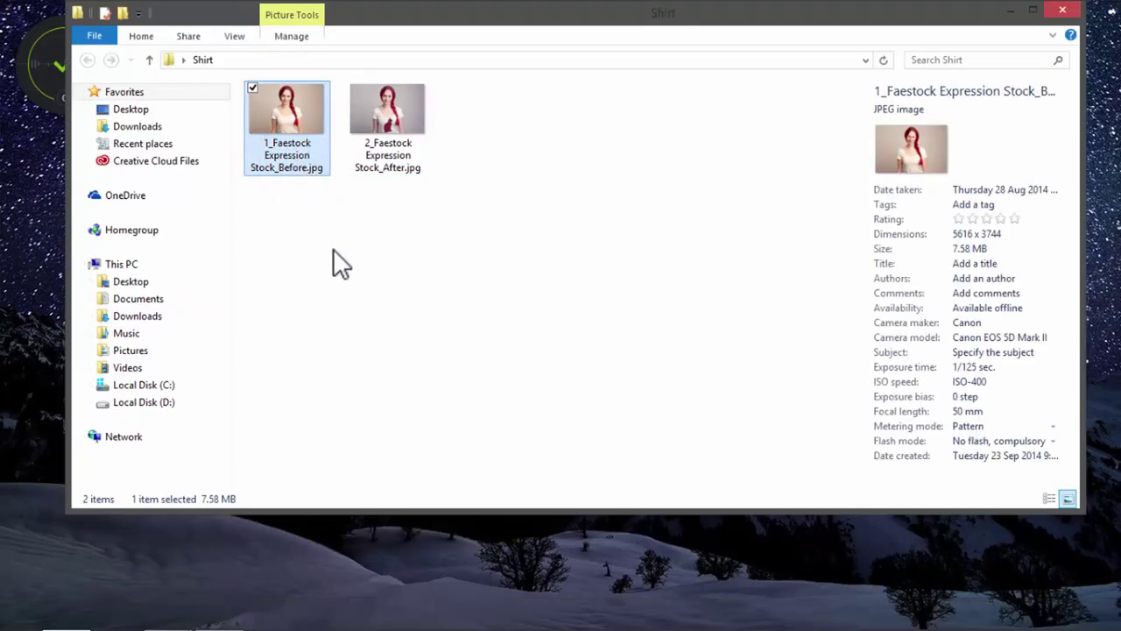
double_click(287, 118)
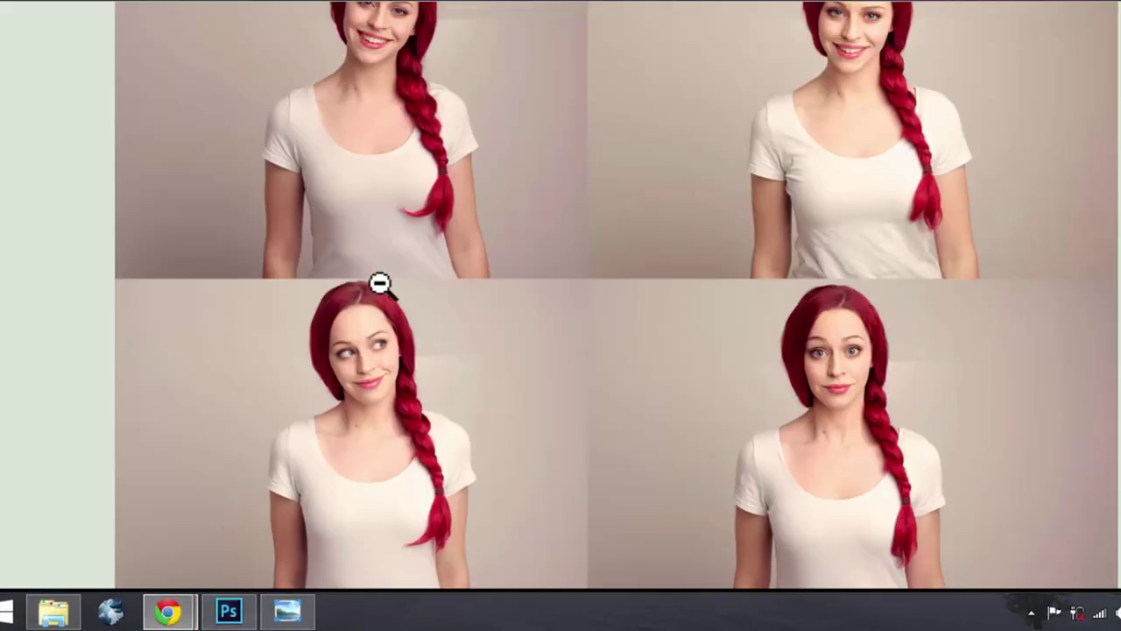
Step: Review the Expression Stock Pack10 page on deviantART, including its preview images and description, and minimise the browser
scroll(255, 215, down, 6)
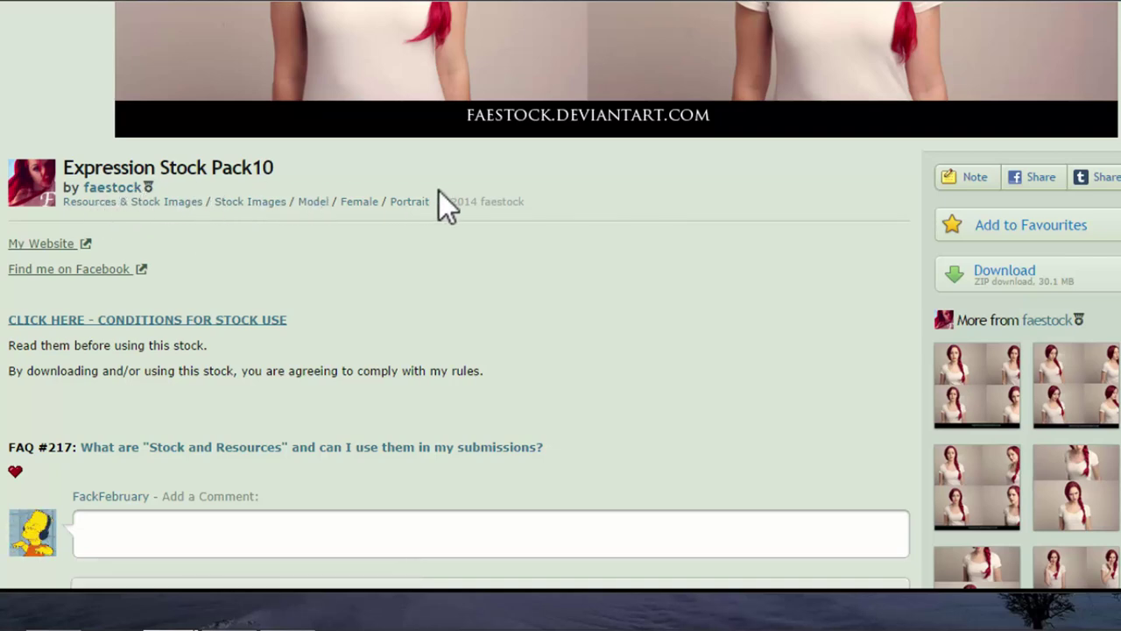
scroll(439, 191, up, 3)
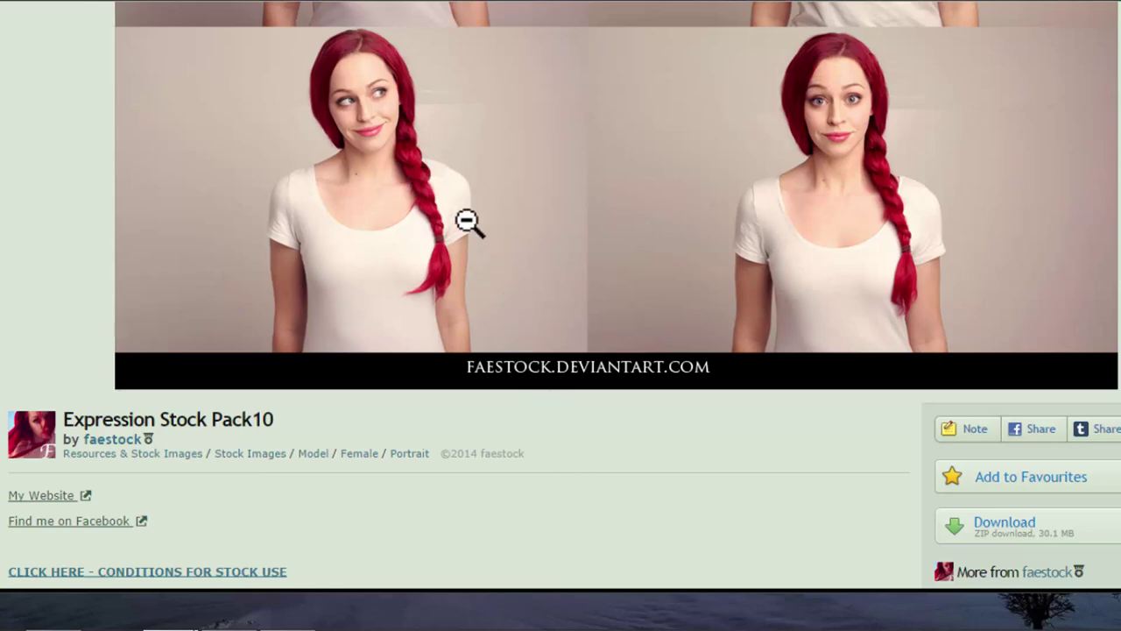
click(444, 190)
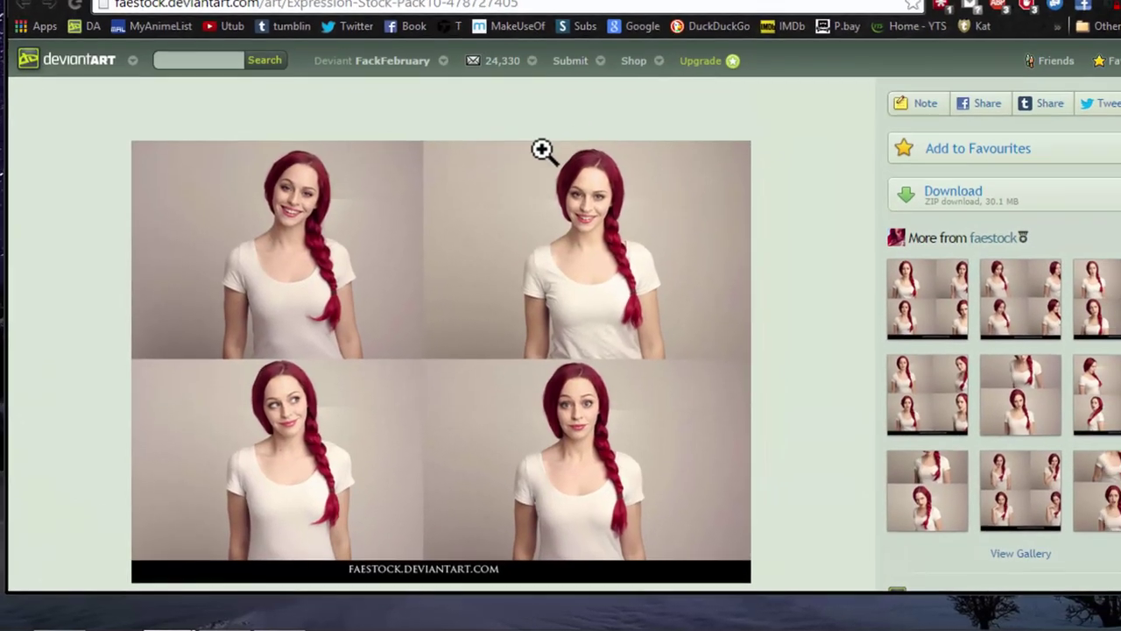
click(1037, 18)
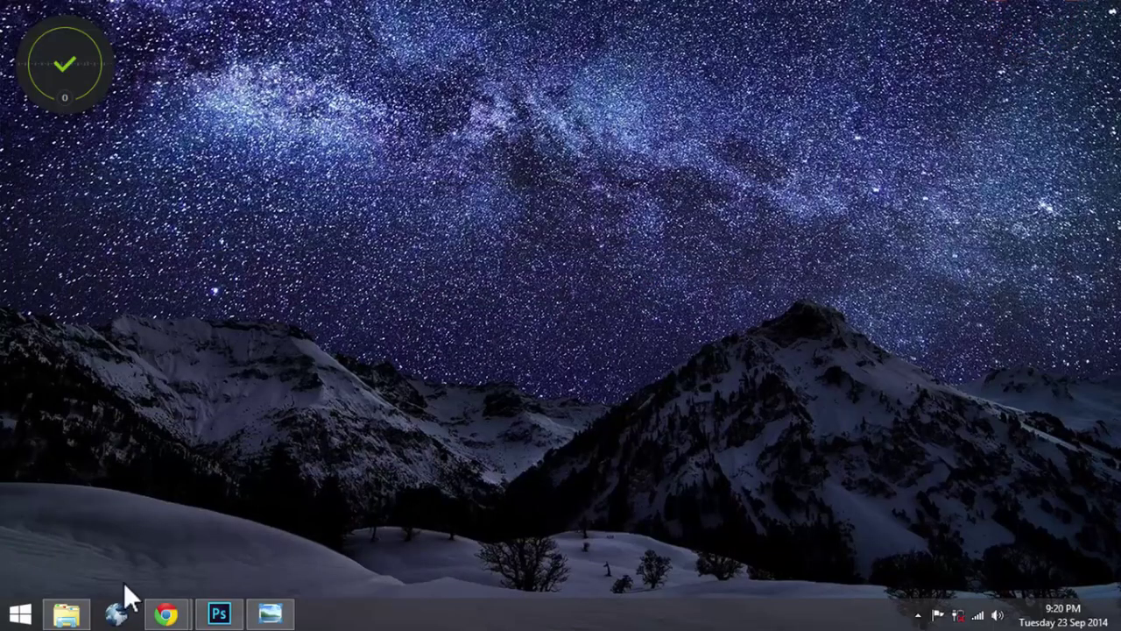
click(81, 612)
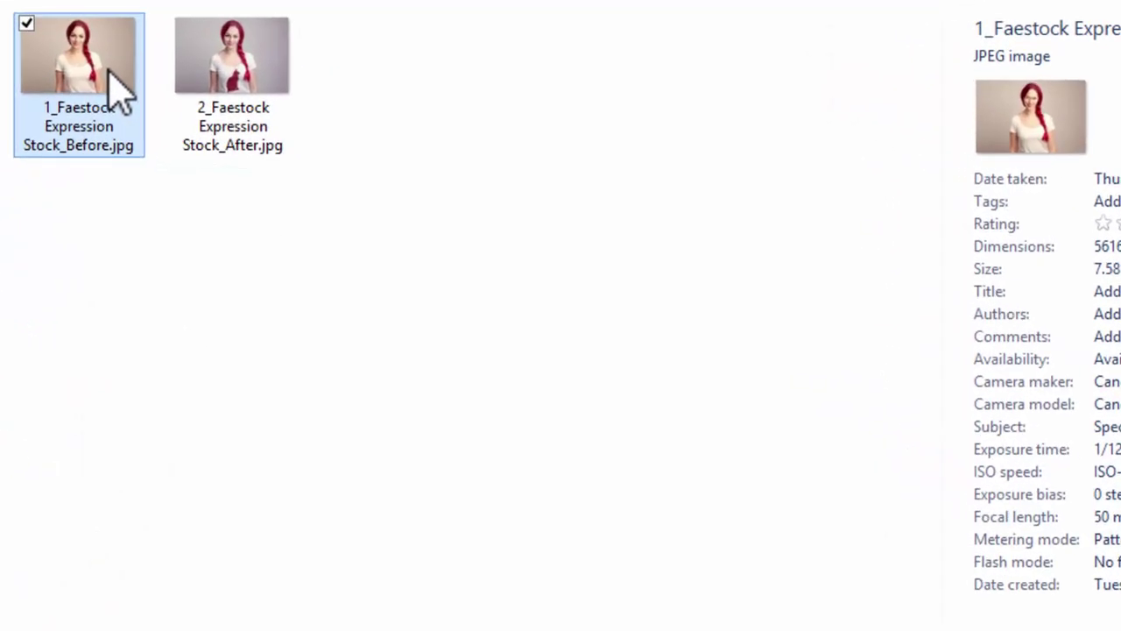
right_click(312, 123)
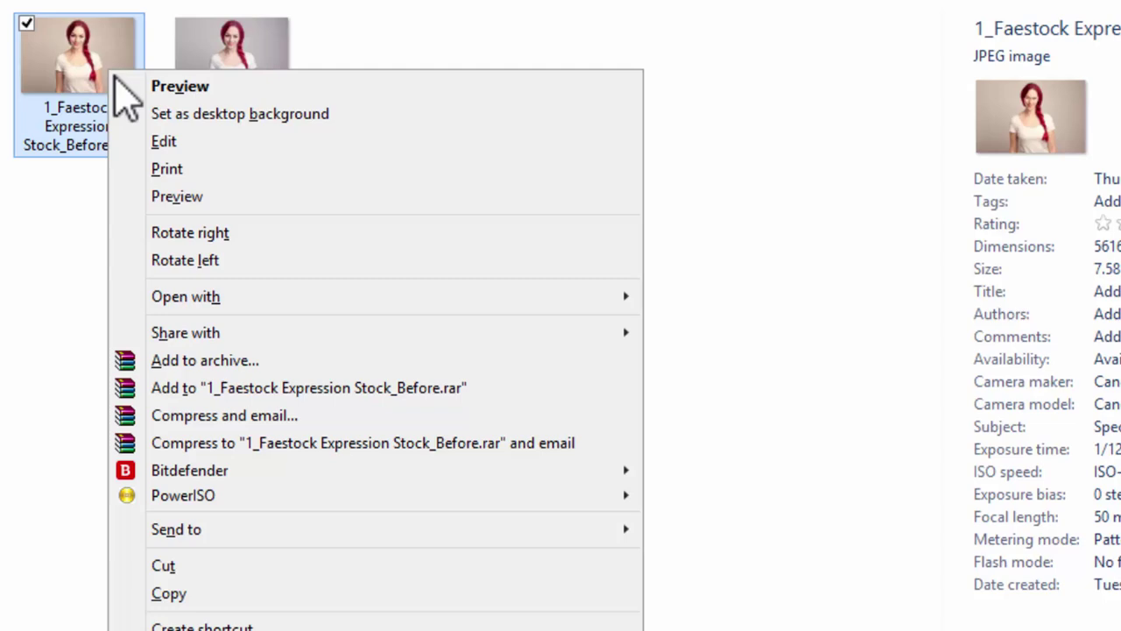
mouse_move(276, 305)
click(719, 294)
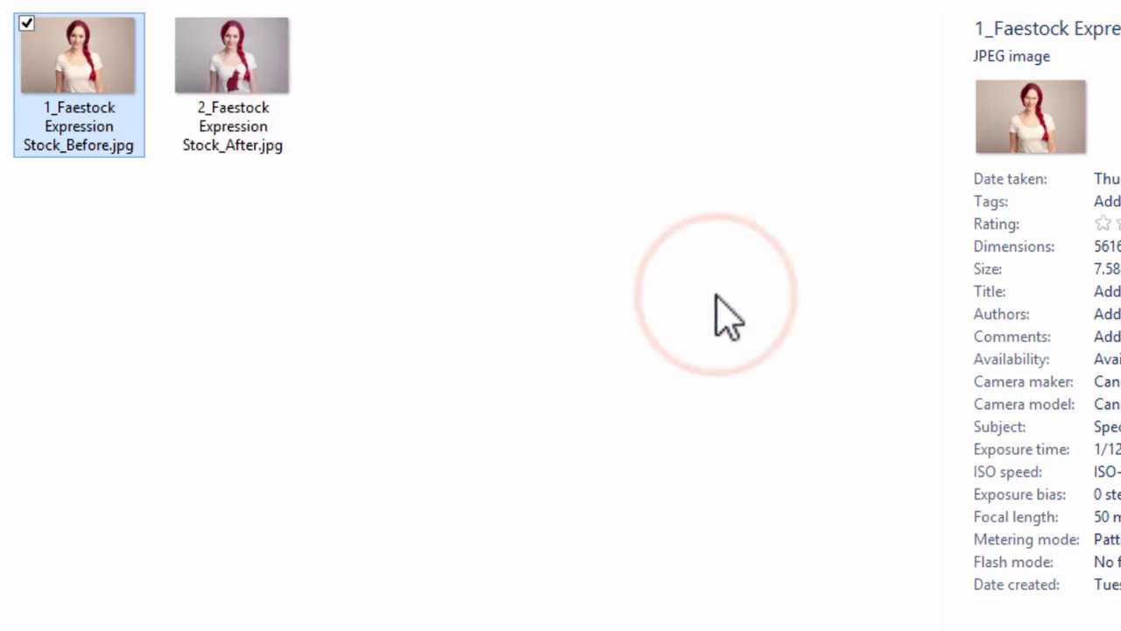
click(1012, 12)
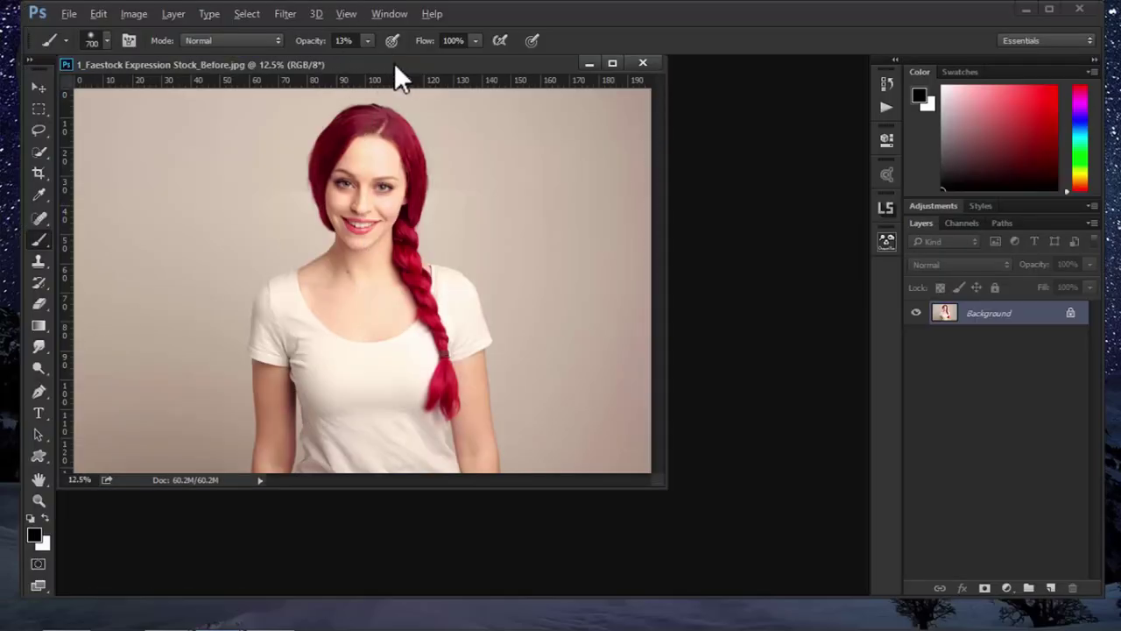
Step: Switch to Photoshop, choose the Move tool and dock the floating document window of the Before photo as a tab
drag(394, 63, 434, 83)
click(42, 86)
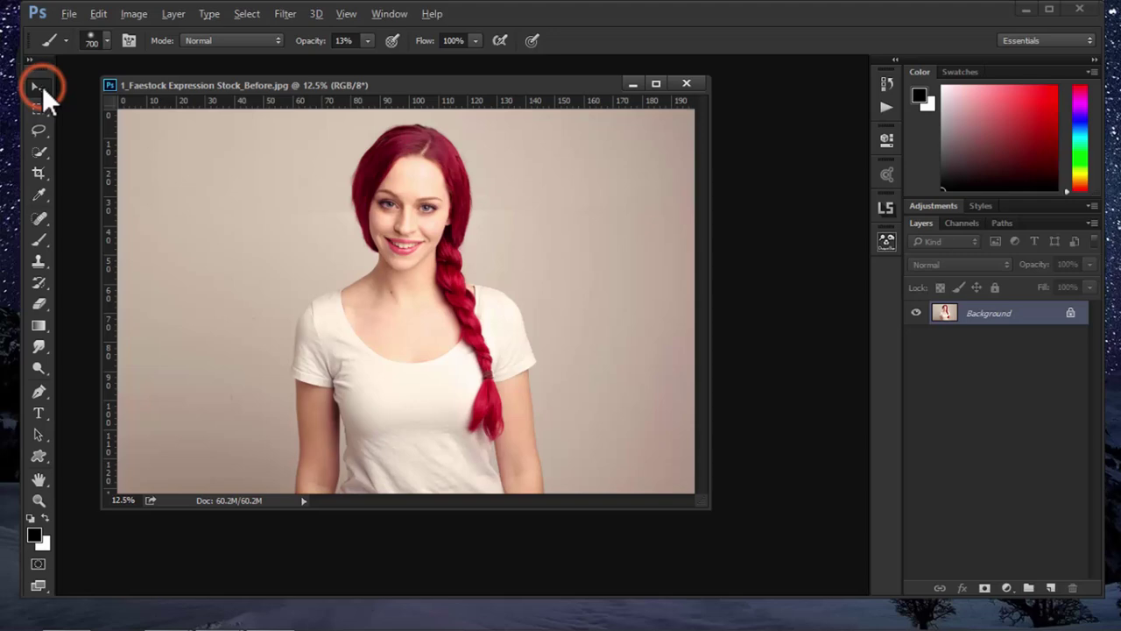
drag(213, 84, 207, 64)
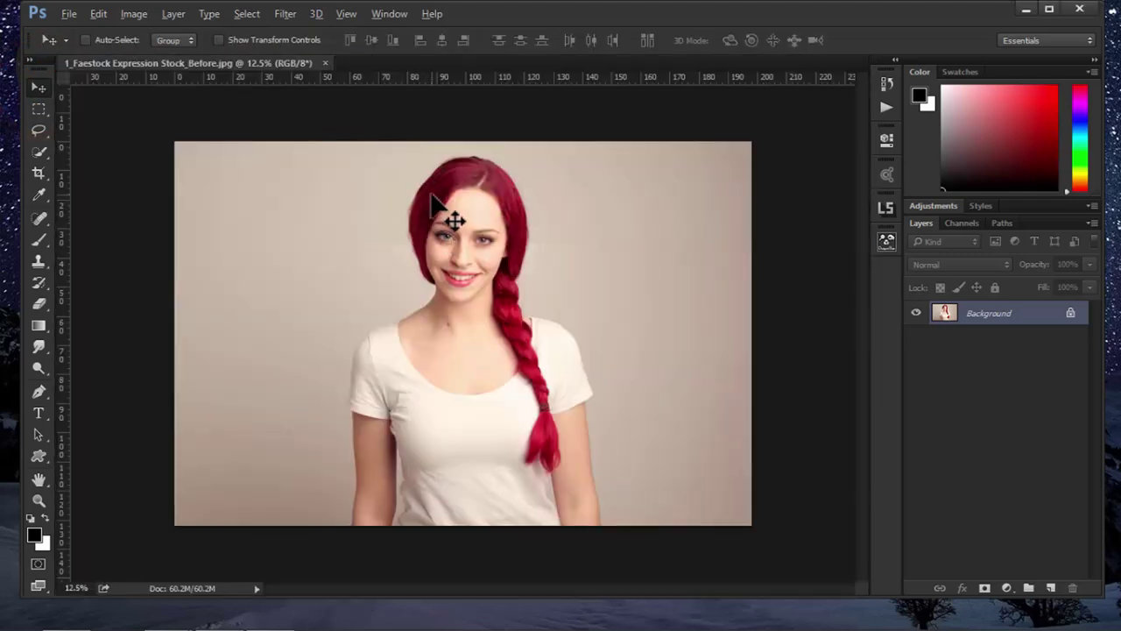
Step: Draw a black sitting-cat custom shape, about 759 by 1417 px, on the front of the white T-shirt
scroll(500, 413, up, 3)
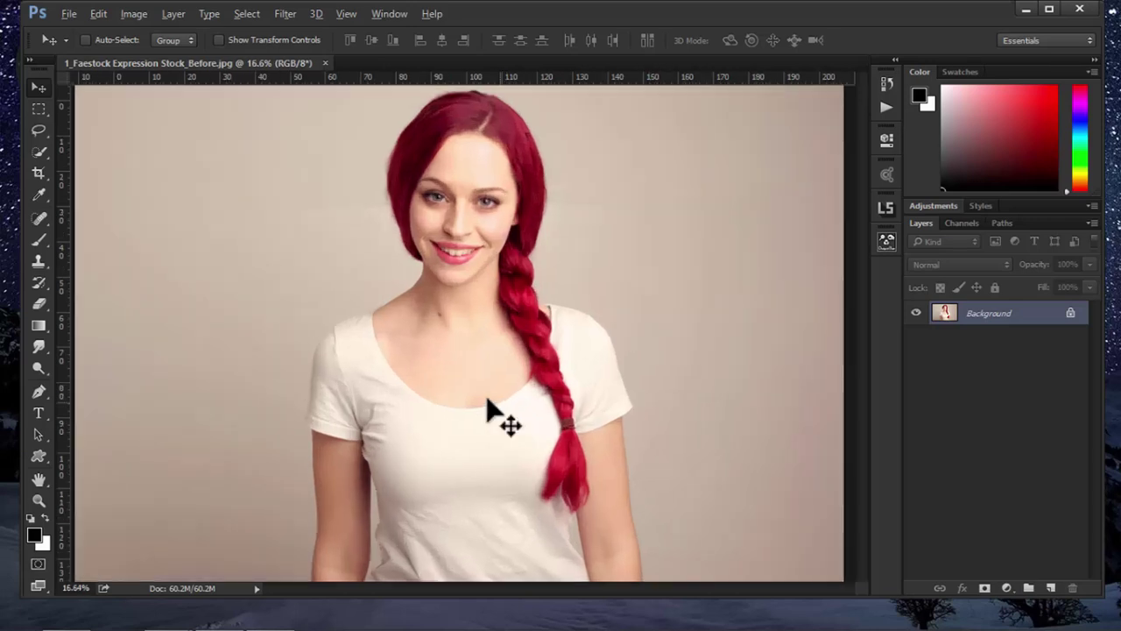
drag(464, 400, 486, 272)
scroll(514, 366, up, 2)
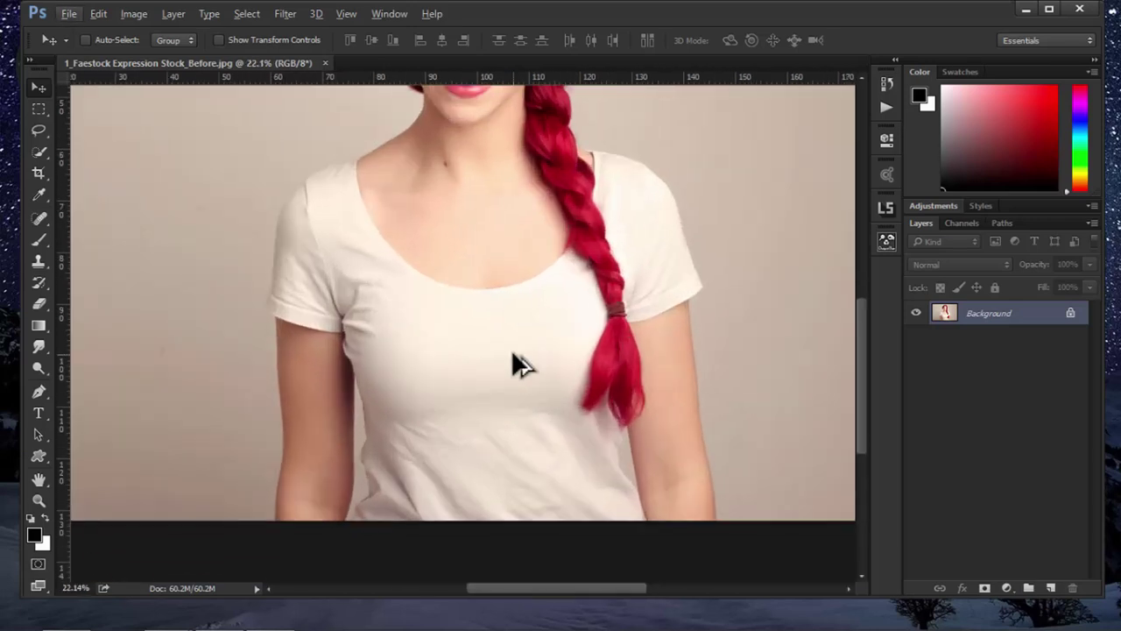
drag(464, 368, 462, 384)
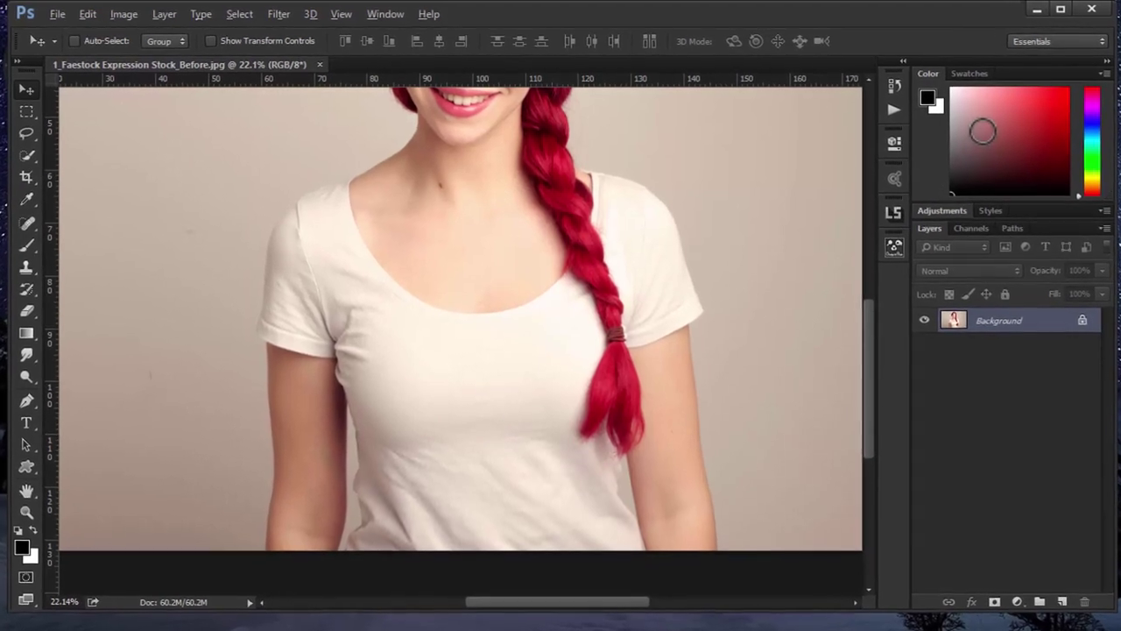
click(29, 469)
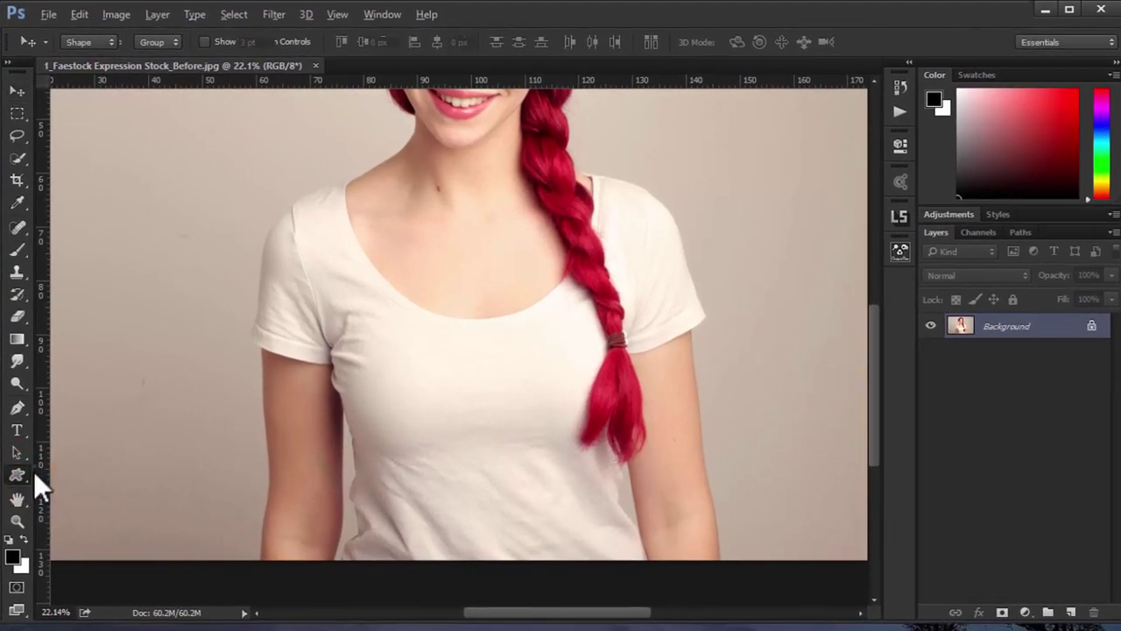
click(190, 274)
right_click(191, 275)
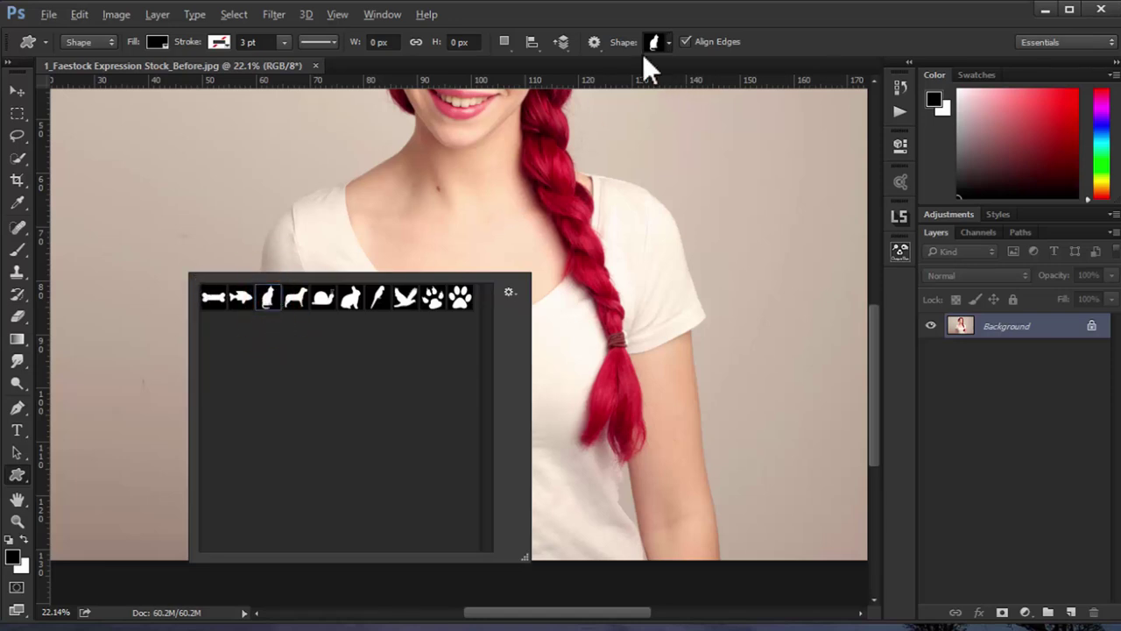
click(209, 64)
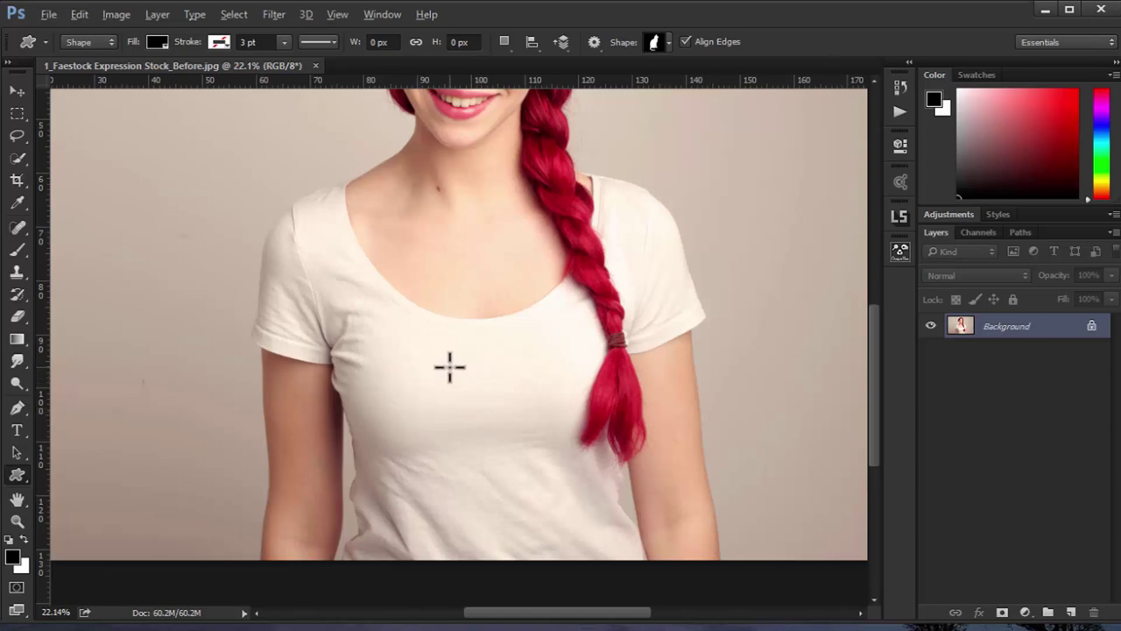
drag(448, 367, 629, 133)
drag(625, 189, 613, 405)
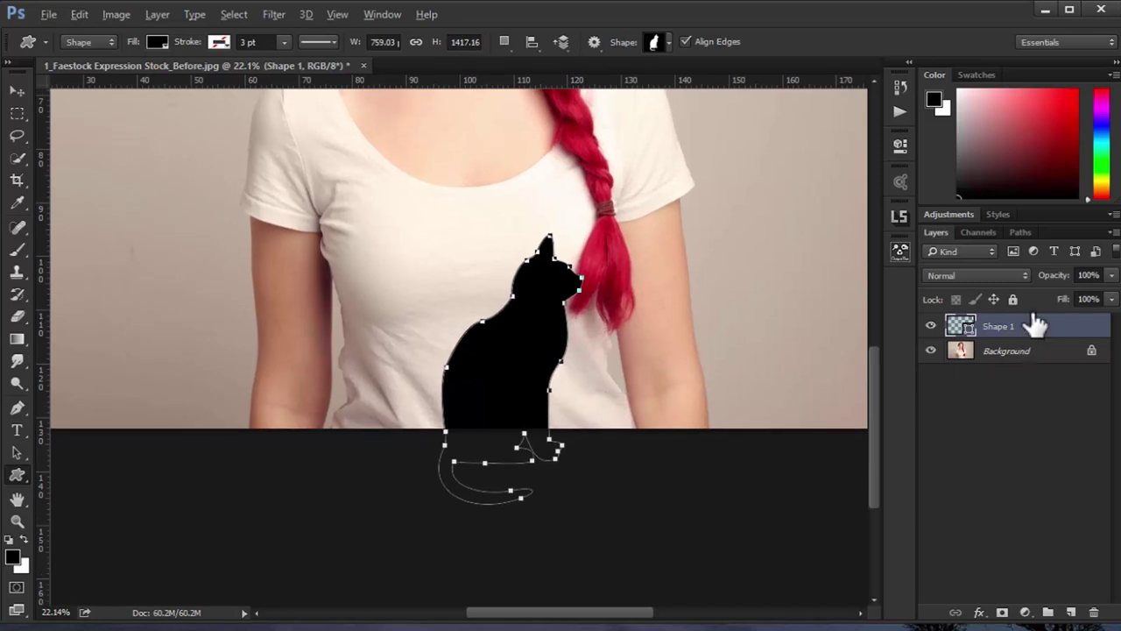
Step: Free-transform the cat shape to about 97% size, rotate it about -2 degrees and place it on the middle of the T-shirt
key(ctrl+t)
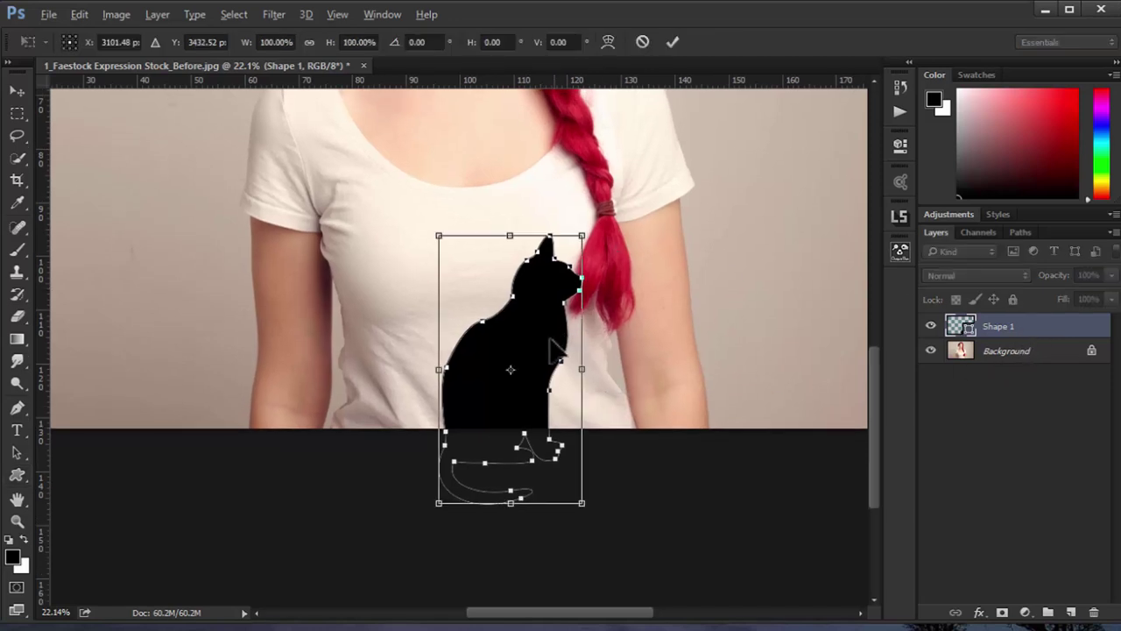
drag(552, 350, 520, 305)
drag(608, 481, 614, 475)
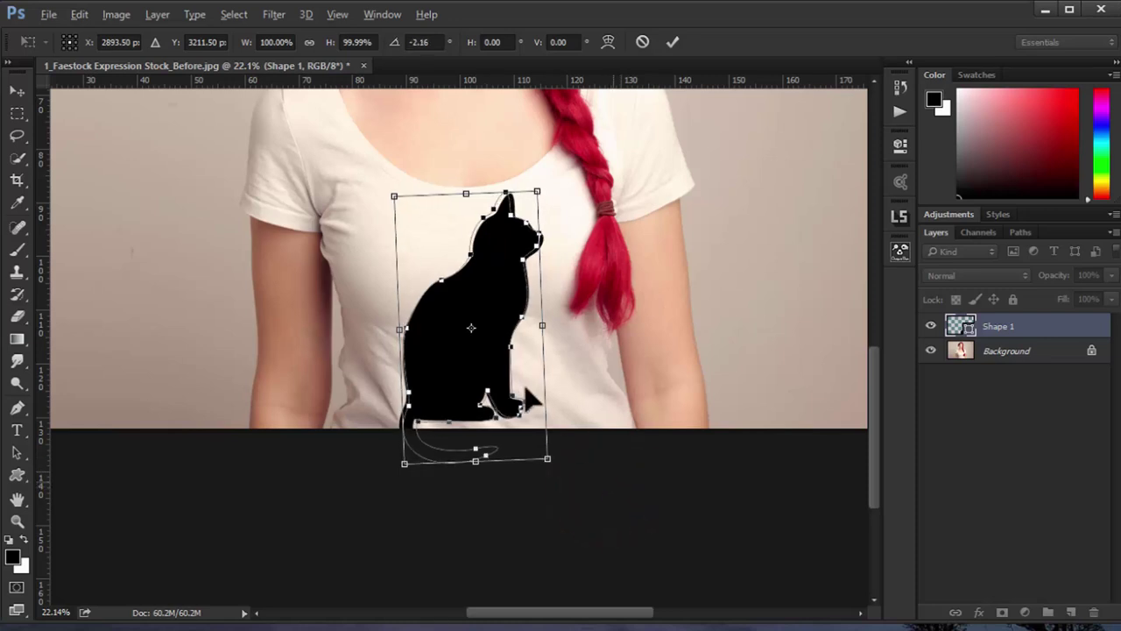
drag(500, 376, 508, 375)
drag(594, 465, 605, 467)
drag(540, 181, 537, 195)
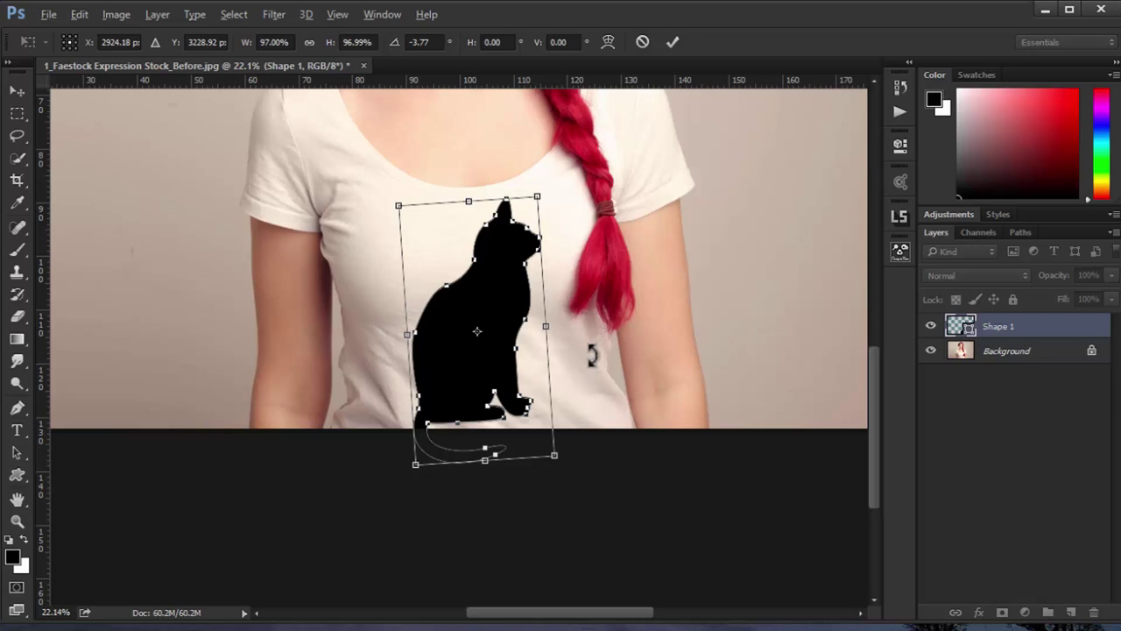
drag(611, 448, 620, 457)
mouse_move(492, 331)
mouse_down()
mouse_move(481, 329)
mouse_move(494, 337)
mouse_up()
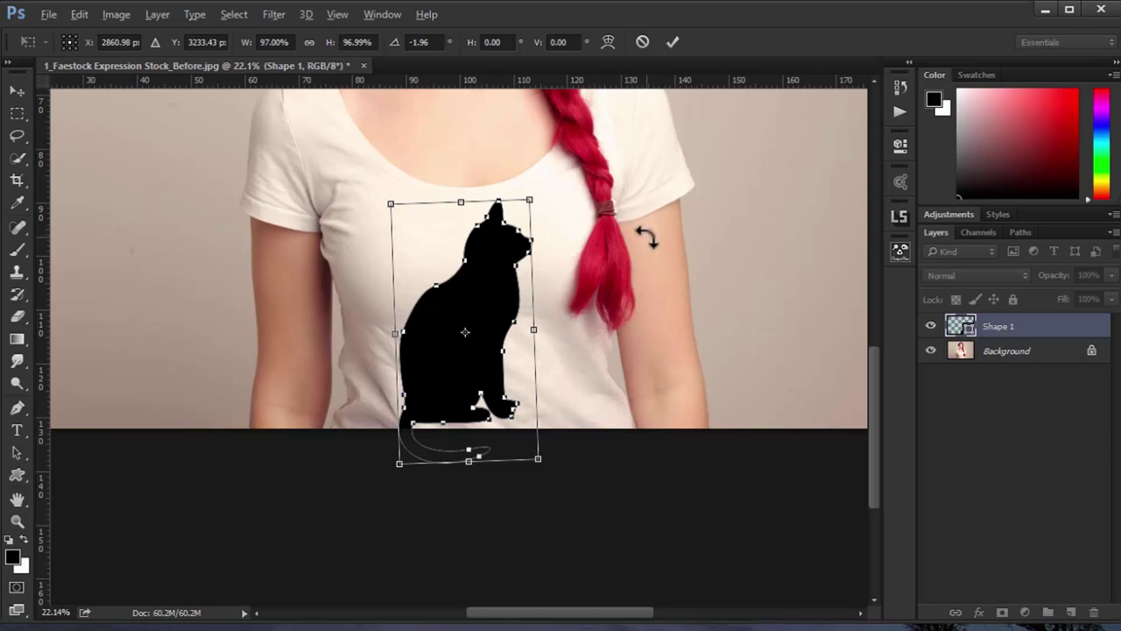
key(Return)
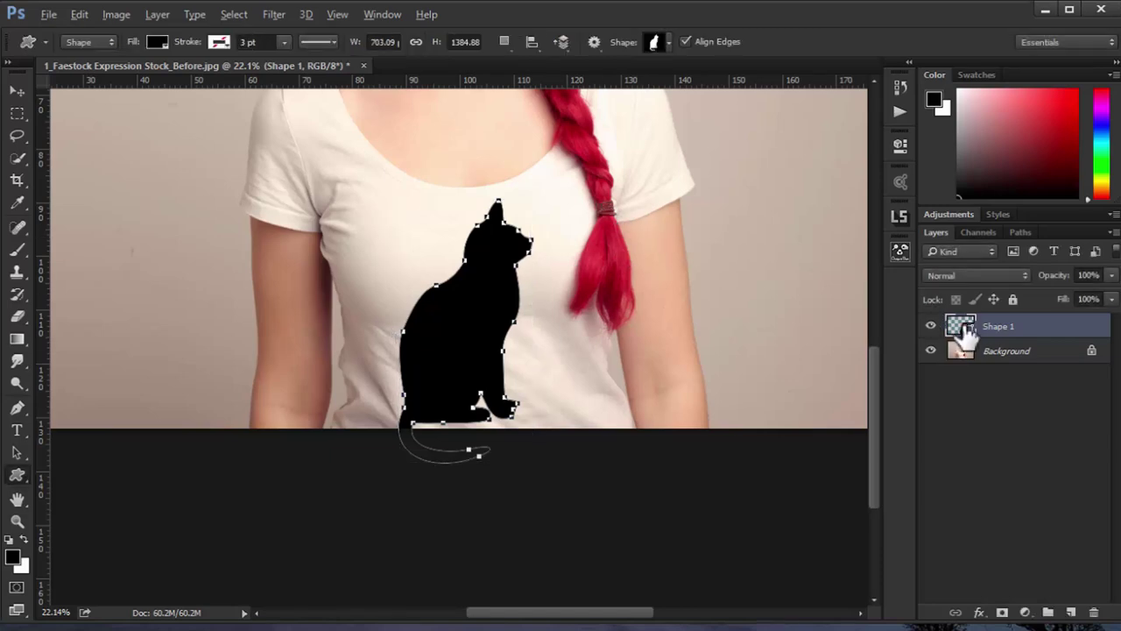
Step: Recolour the cat shape with a red sampled from the braid, adjusted to a darker, more muted maroon
double_click(961, 326)
drag(527, 101, 733, 98)
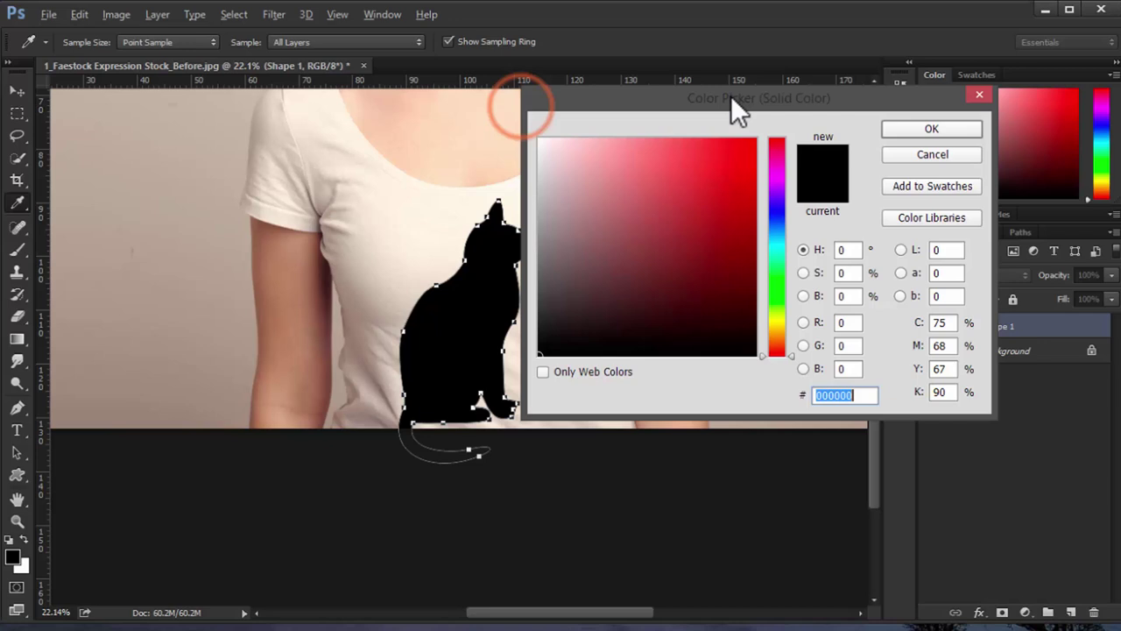
drag(556, 97, 681, 150)
click(584, 136)
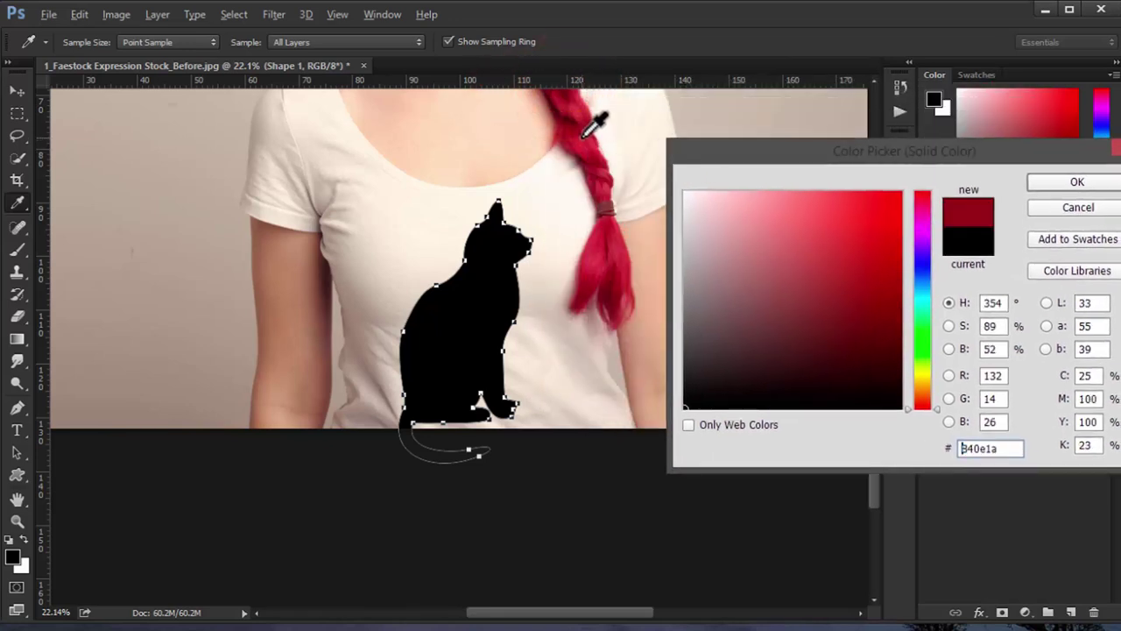
click(577, 131)
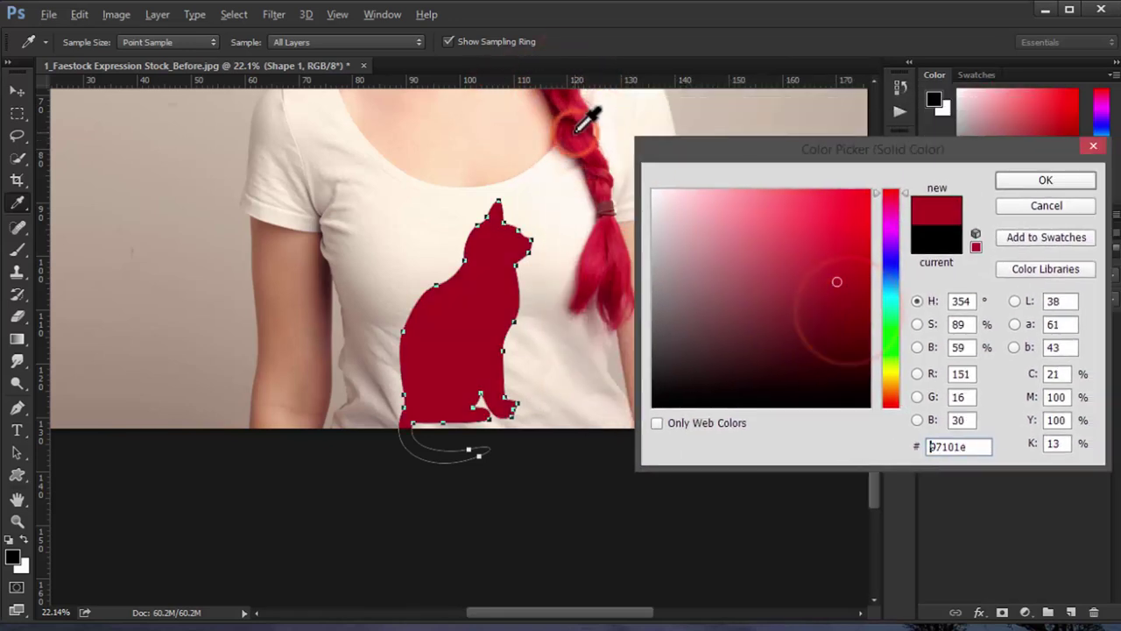
click(773, 289)
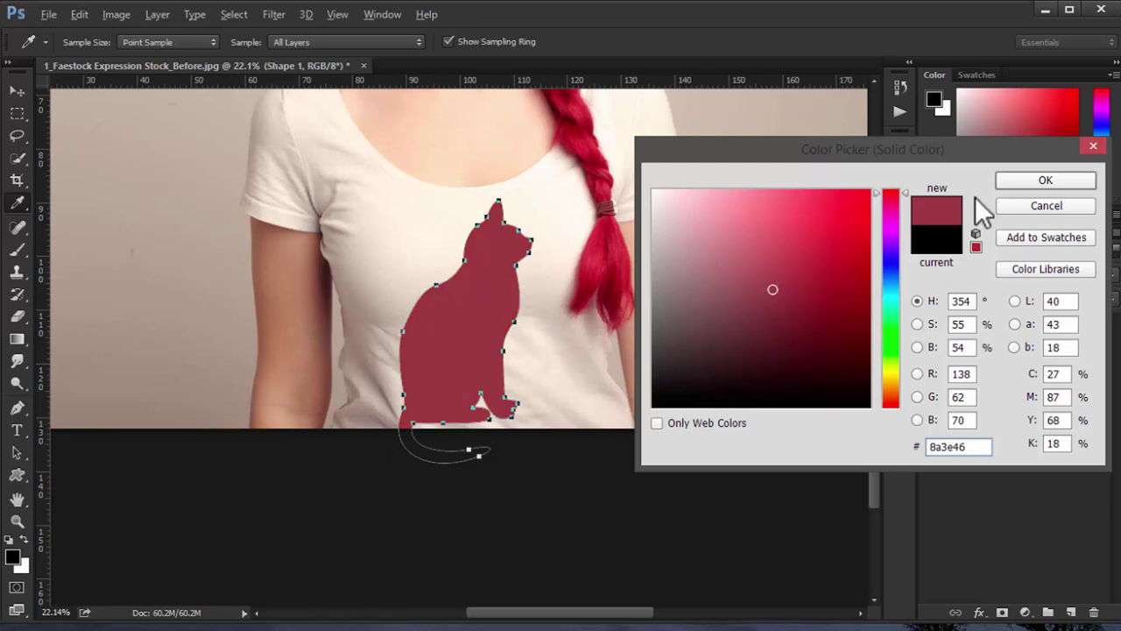
click(785, 323)
click(1017, 182)
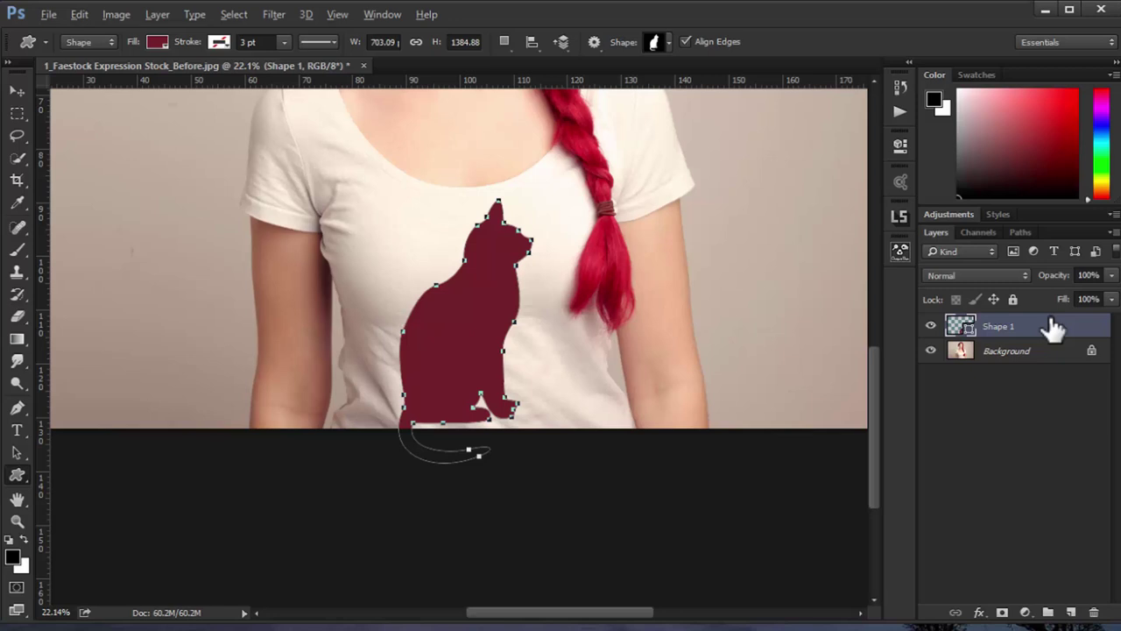
Step: Rasterize the cat's shape layer and switch to the Move tool
right_click(1047, 330)
click(776, 281)
click(17, 92)
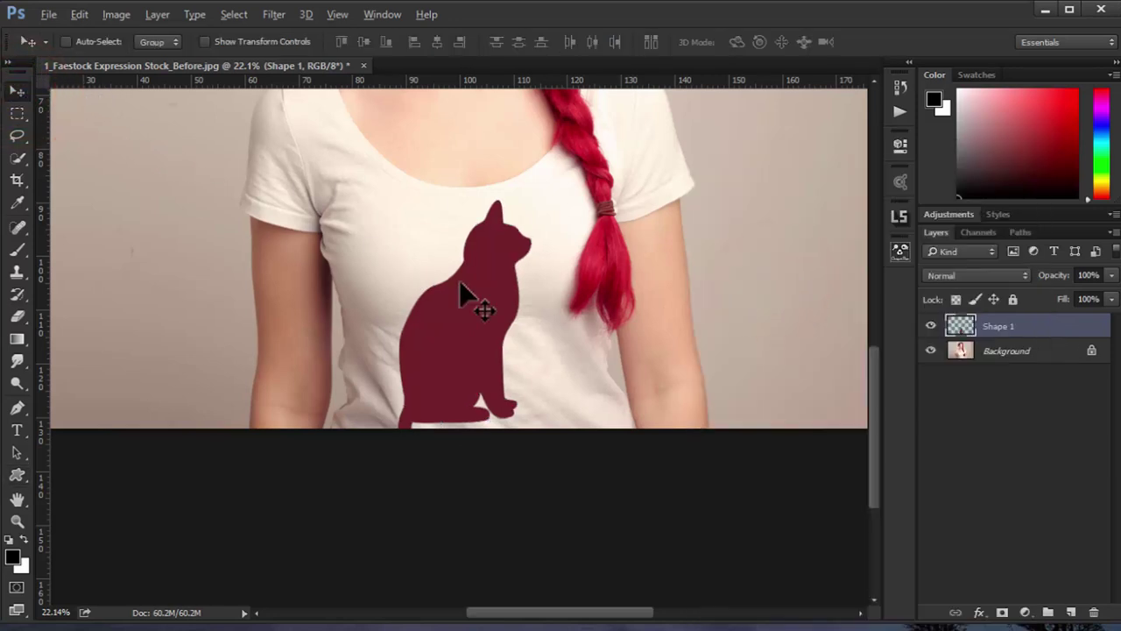
Step: Set the cat layer's blend mode to Multiply
drag(470, 320, 549, 393)
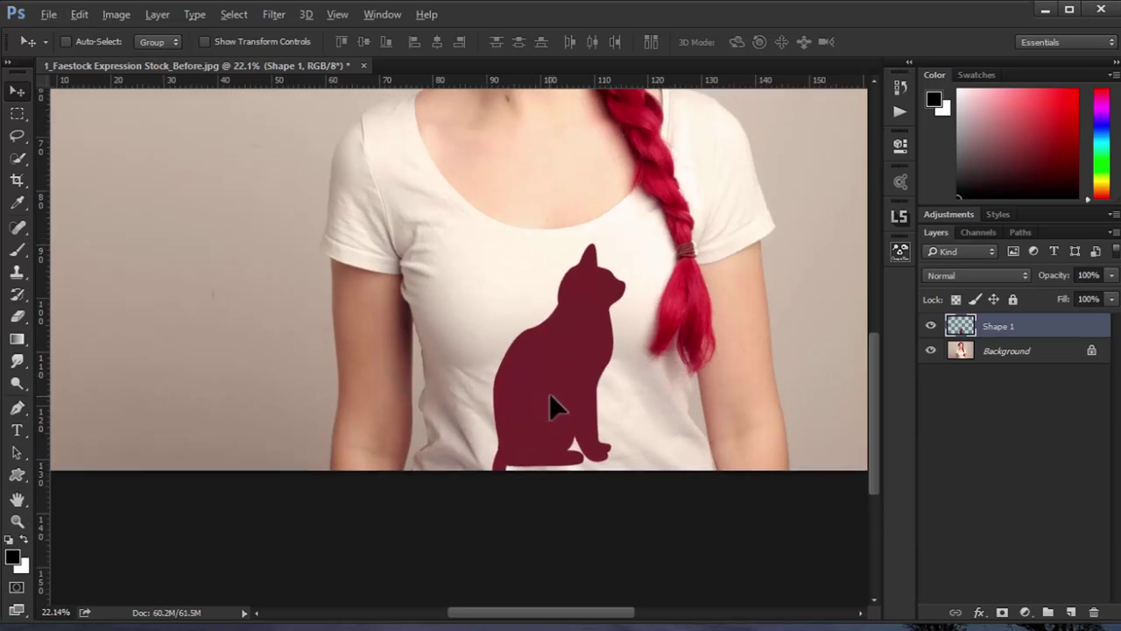
click(978, 278)
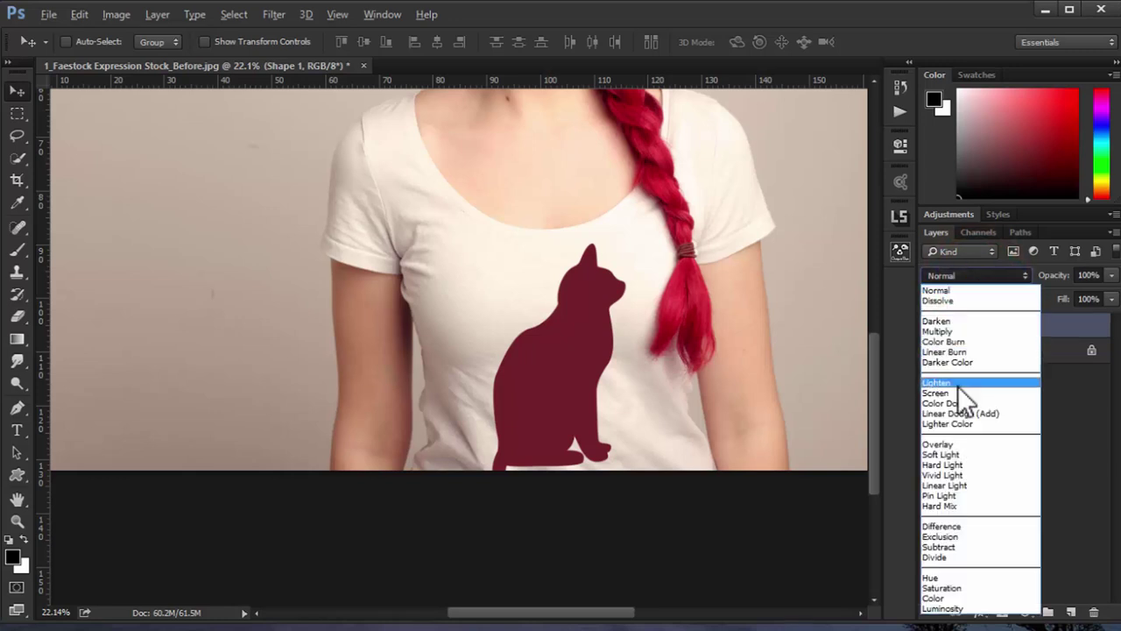
click(945, 332)
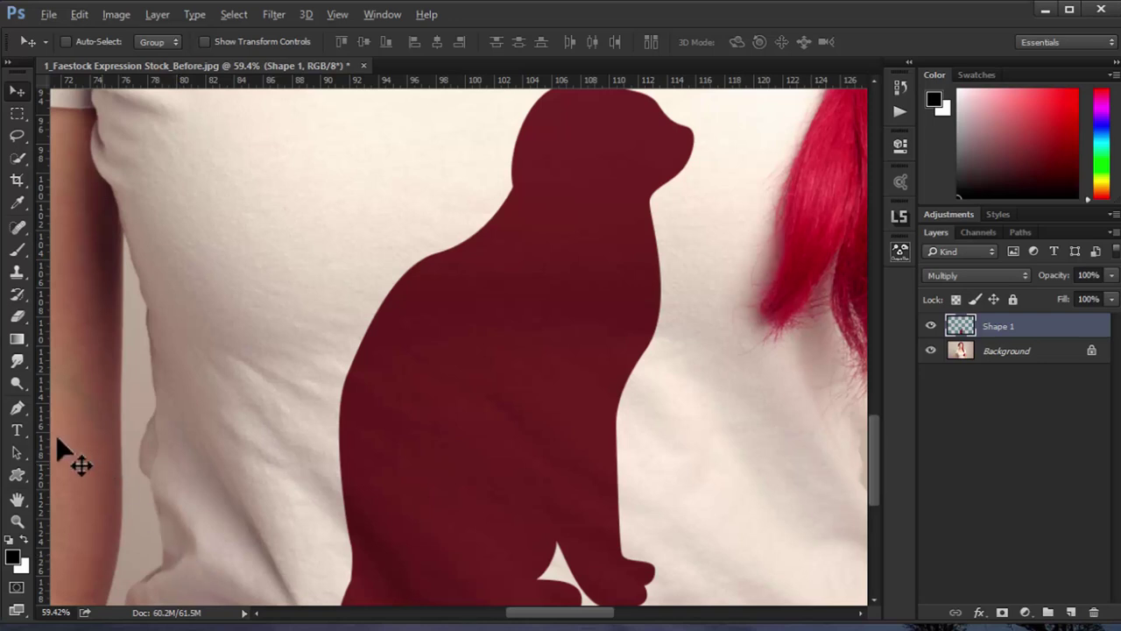
Step: Switch to the Smudge tool with its strength at 15%
click(16, 360)
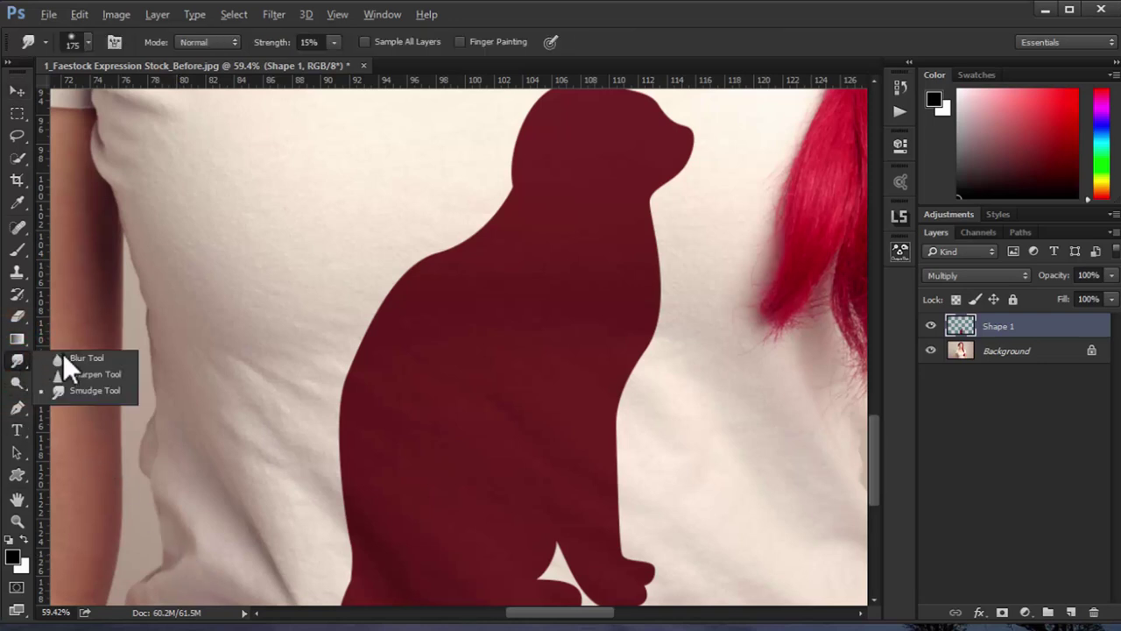
click(105, 392)
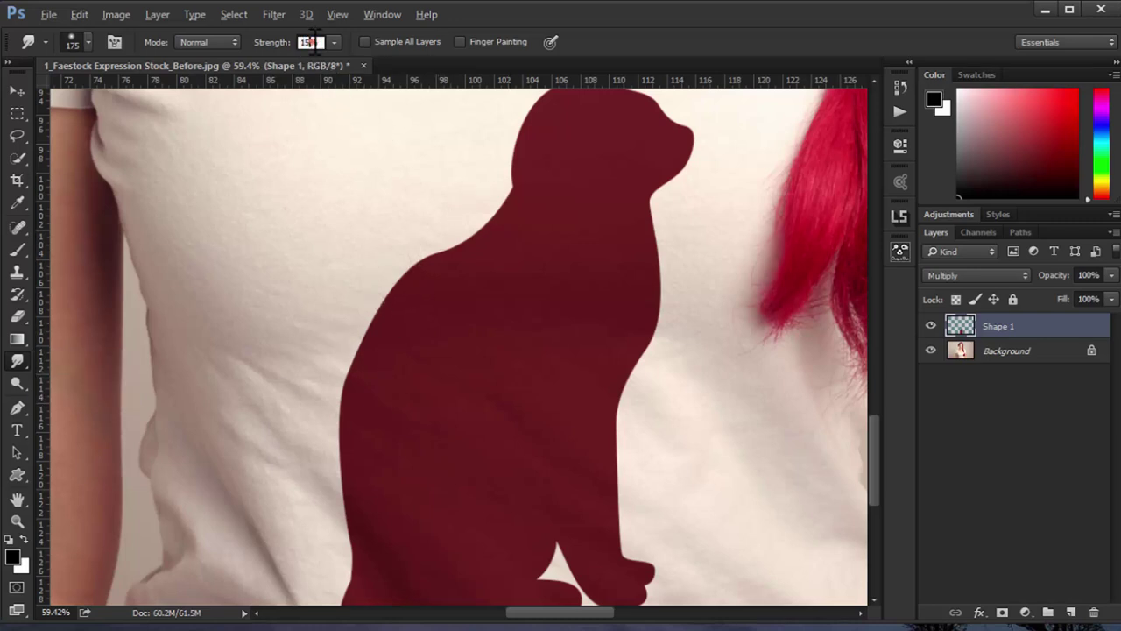
click(308, 42)
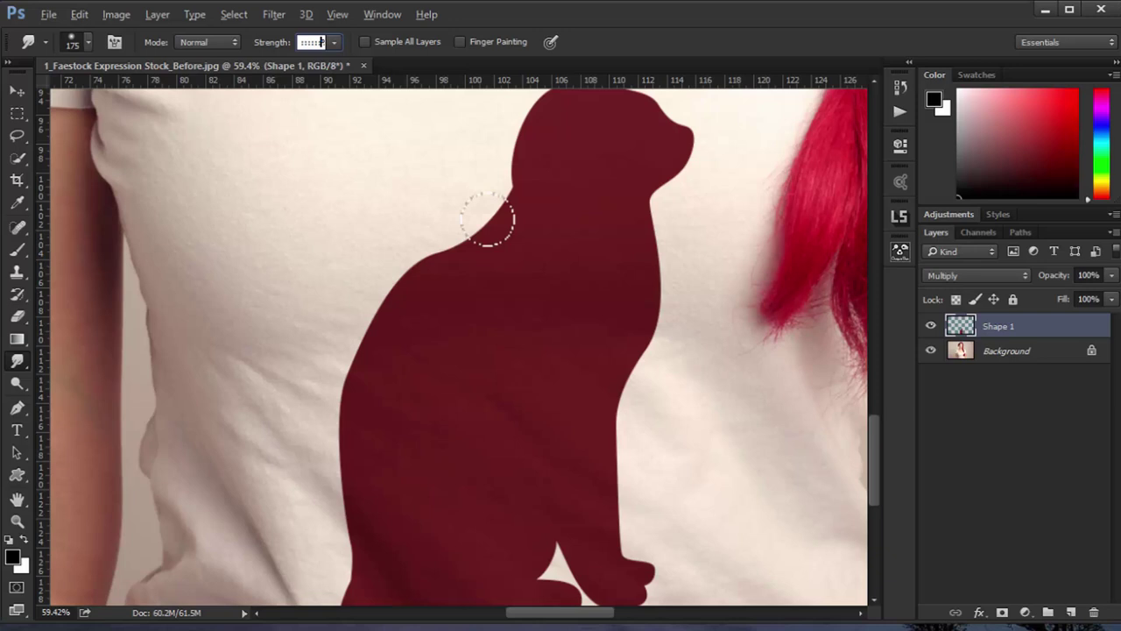
drag(318, 42, 286, 47)
key(BackSpace)
Step: Smudge the front contour of the cat with a soft brush reduced to 250 px so the print follows the fabric
scroll(450, 238, down, 6)
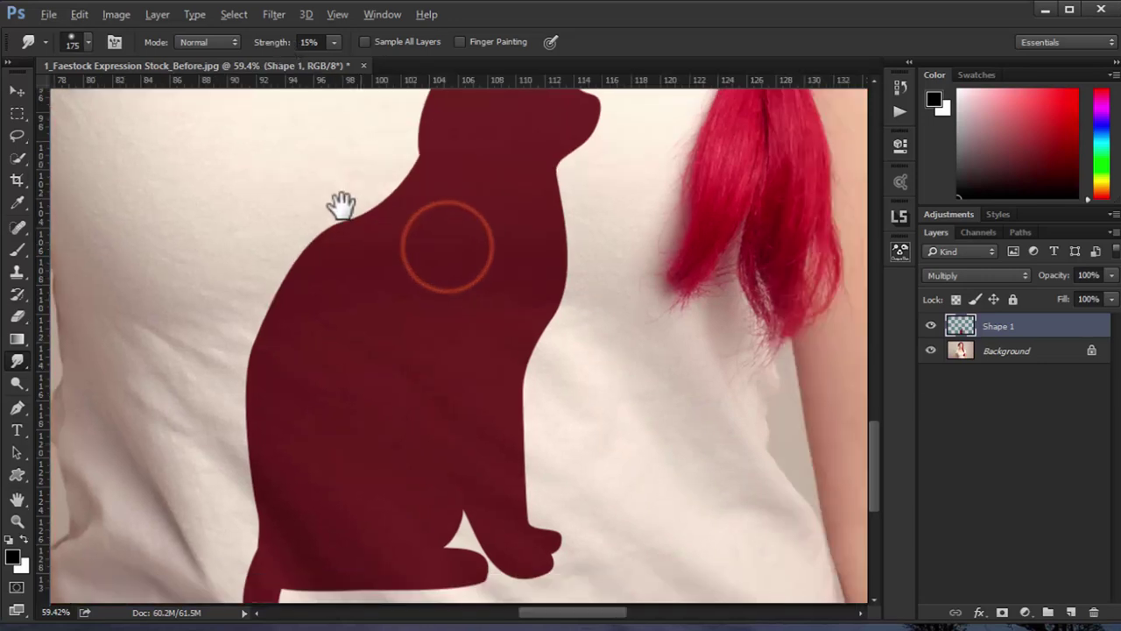
scroll(345, 208, down, 1)
key(bracketright)
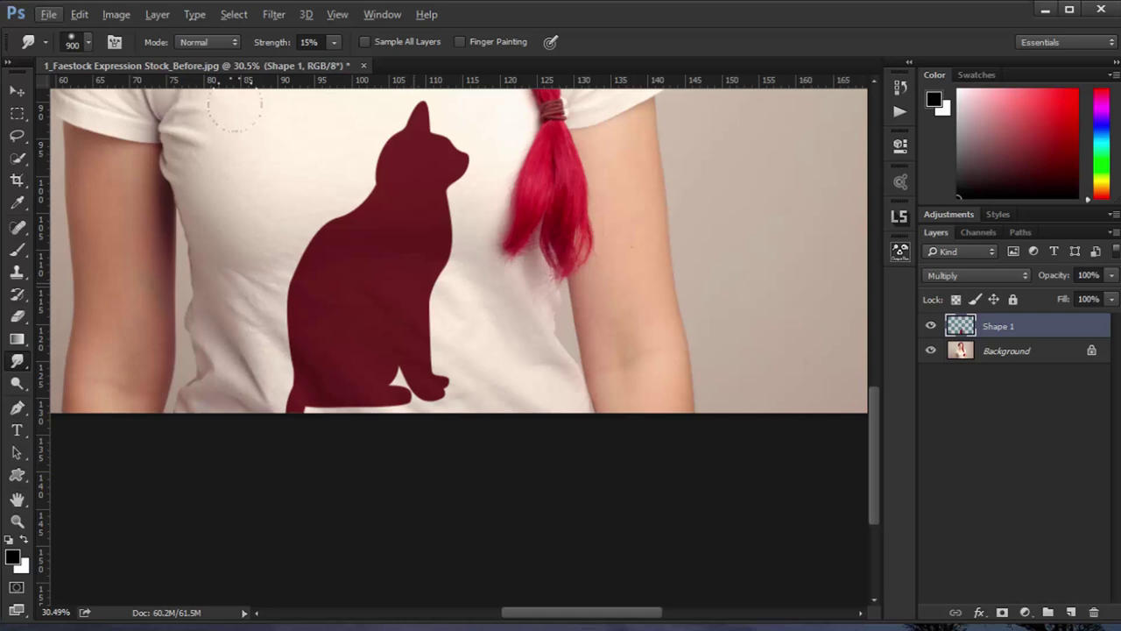
drag(496, 250, 576, 325)
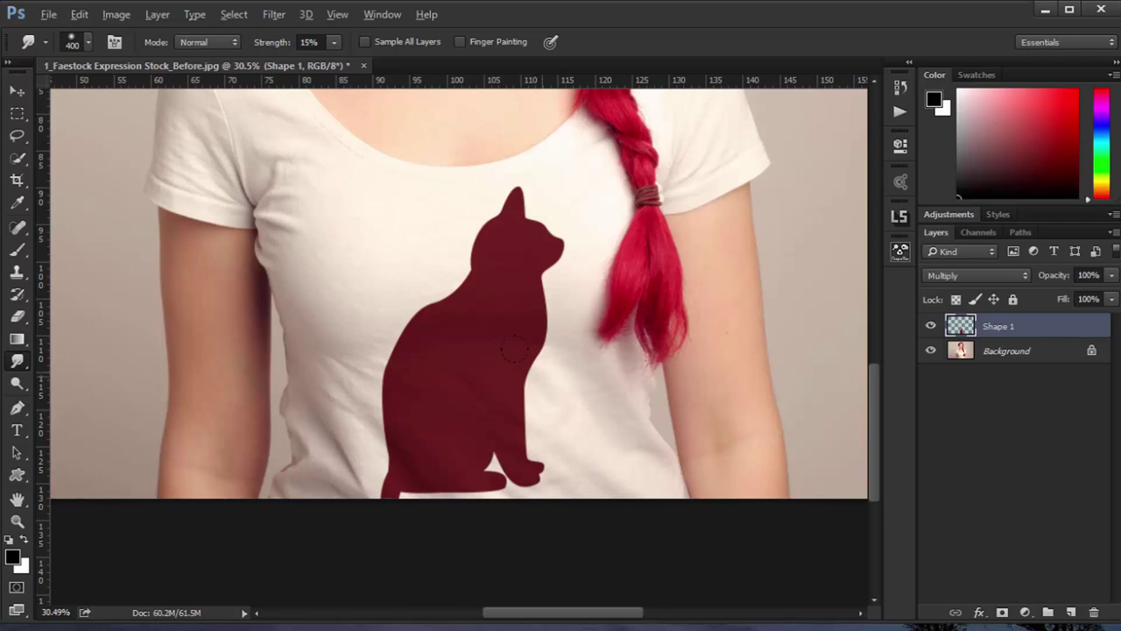
scroll(516, 350, up, 3)
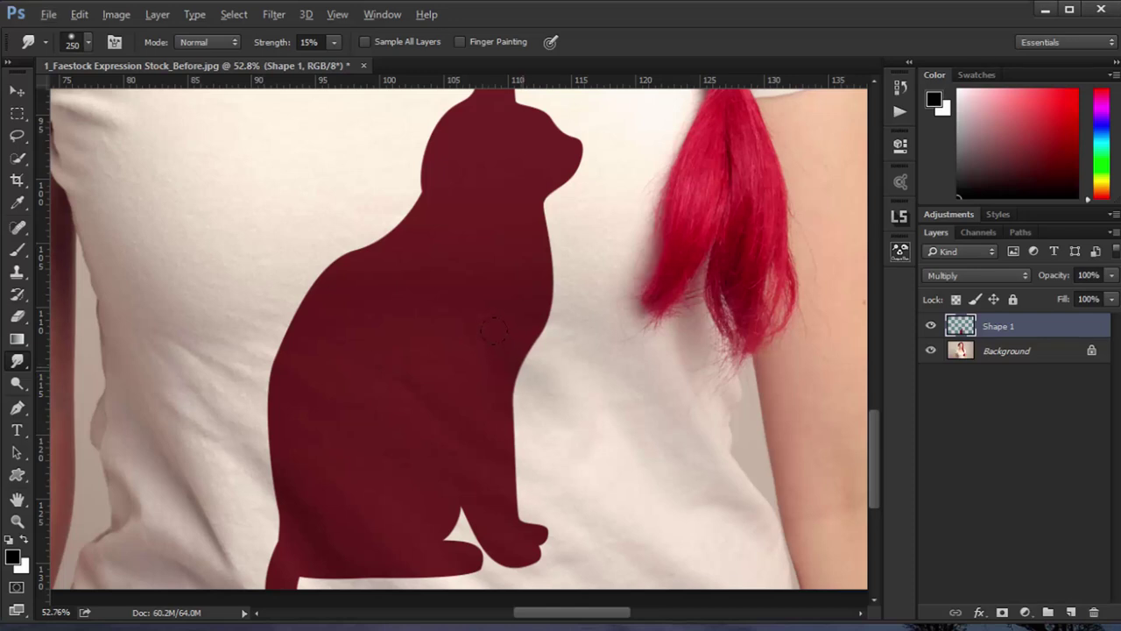
drag(502, 326, 528, 221)
scroll(421, 241, left, 2)
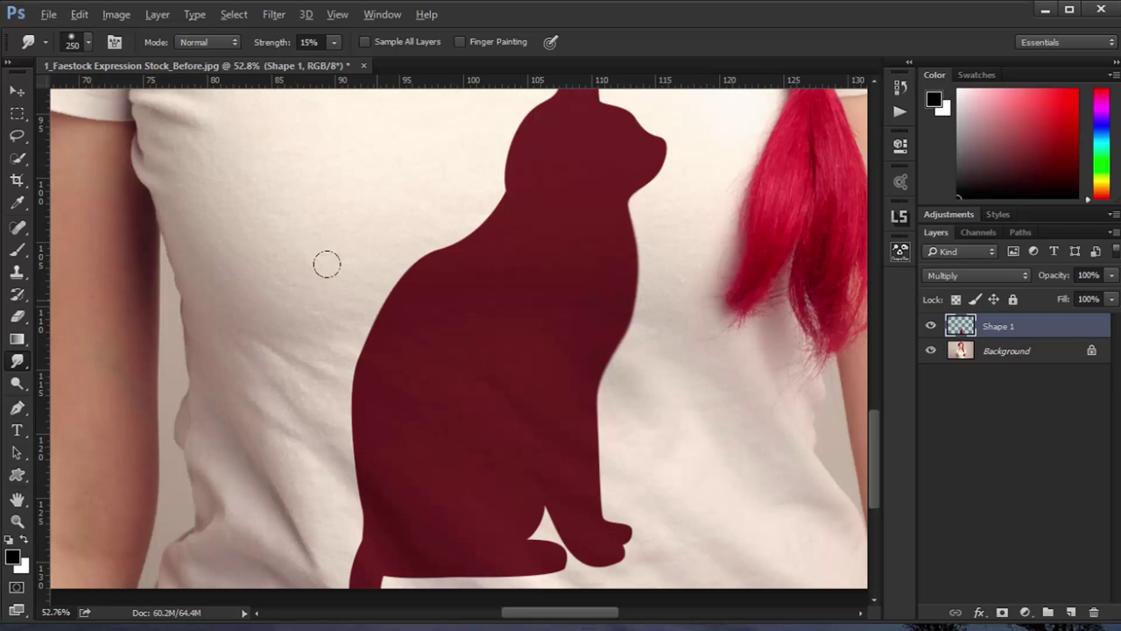
Step: Smudge the edges of the cat's lower back and base to match the shirt's folds, reducing the brush to 175 px
scroll(399, 372, down, 2)
mouse_move(355, 385)
mouse_down()
mouse_move(380, 403)
mouse_move(396, 373)
mouse_move(366, 444)
mouse_up()
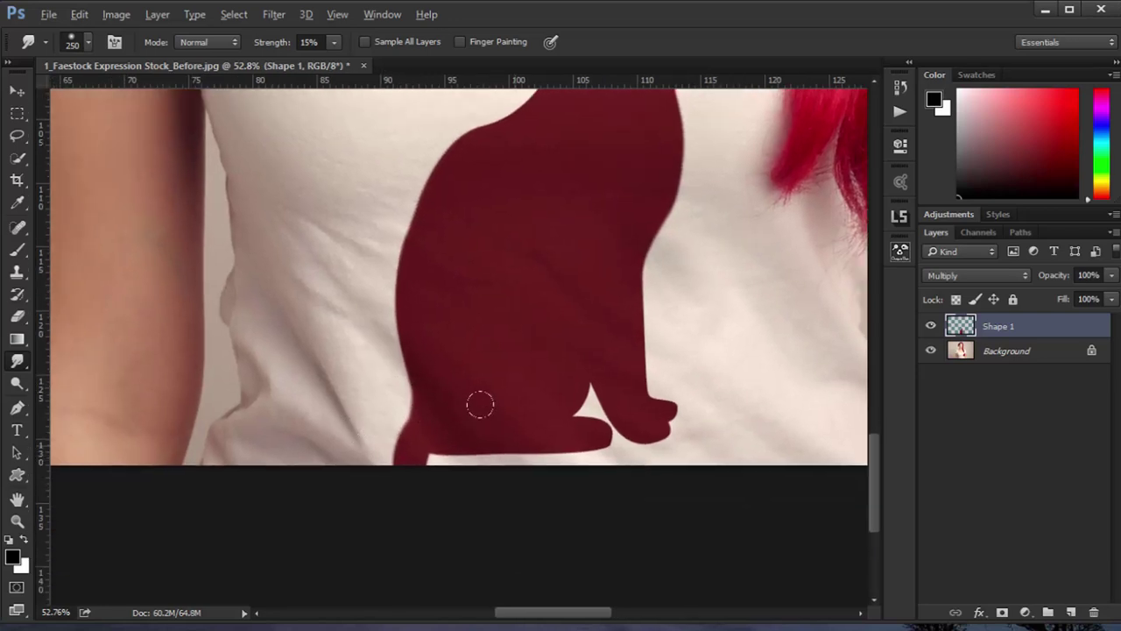
mouse_move(480, 405)
mouse_down()
mouse_move(531, 432)
mouse_move(443, 405)
mouse_move(574, 413)
mouse_up()
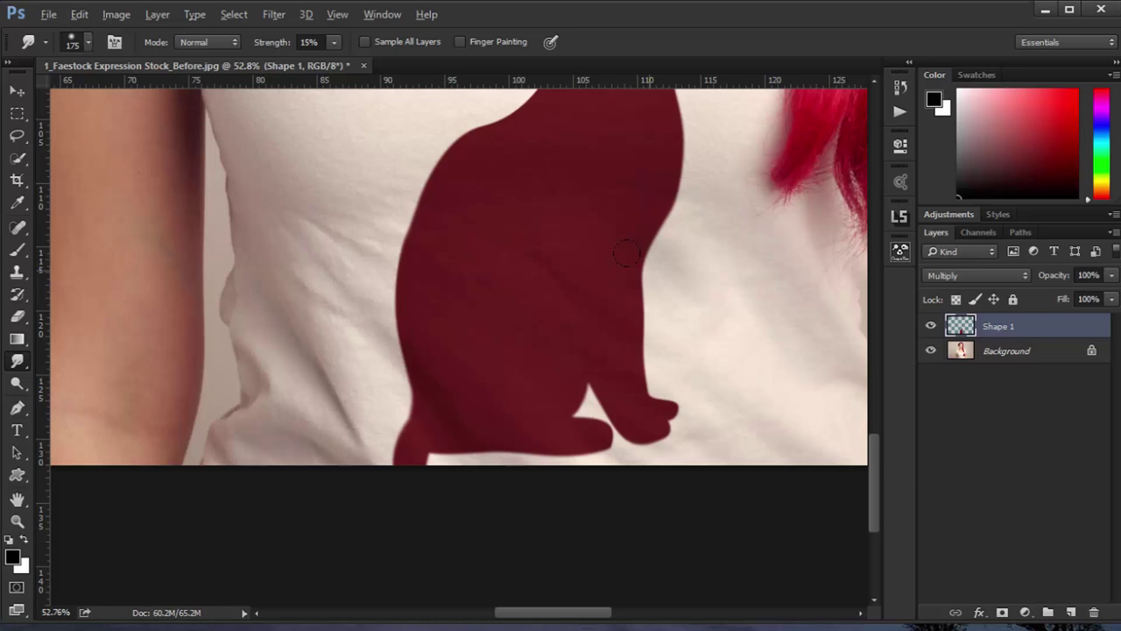
Step: Smudge the edge of the cat's chest and throat with the 175 px brush
scroll(662, 226, up, 3)
scroll(661, 226, right, 1)
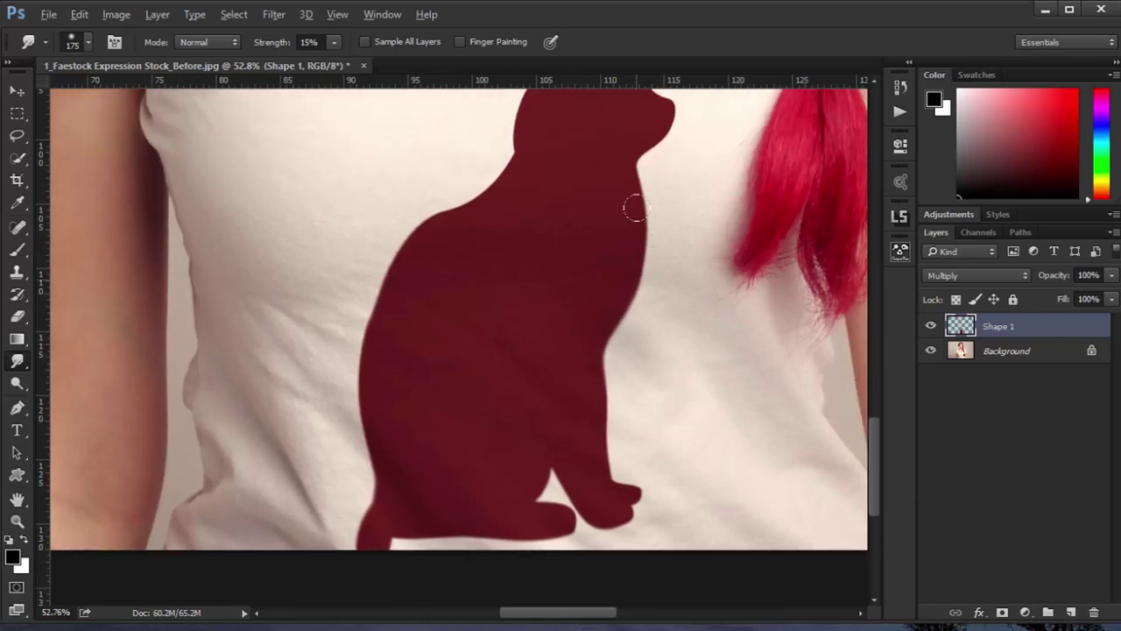
drag(670, 242, 662, 241)
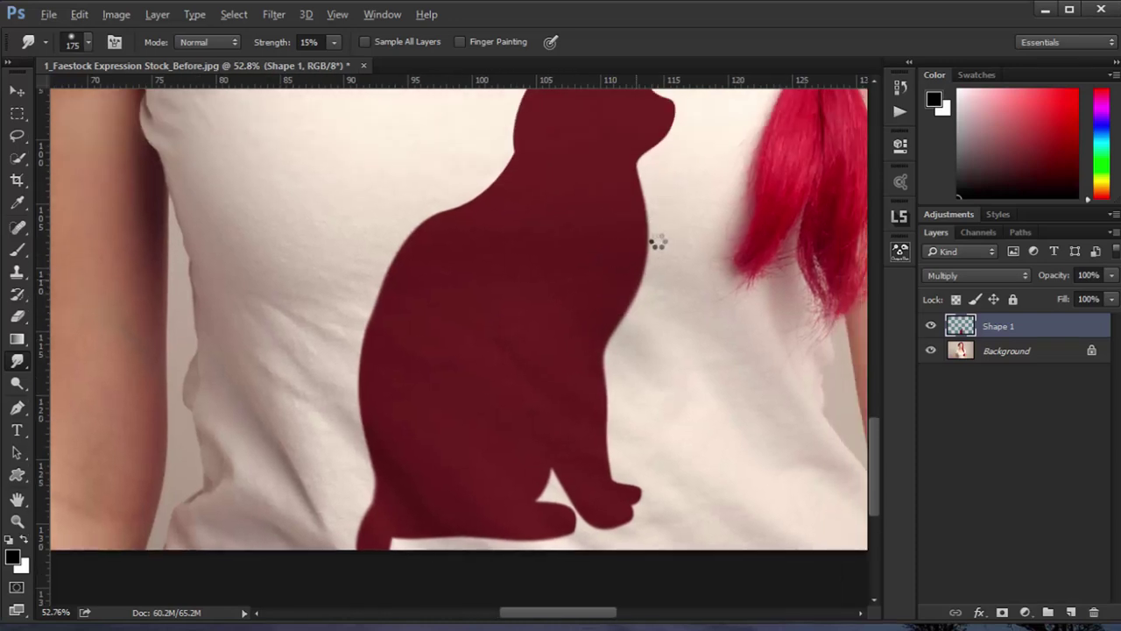
scroll(654, 234, up, 2)
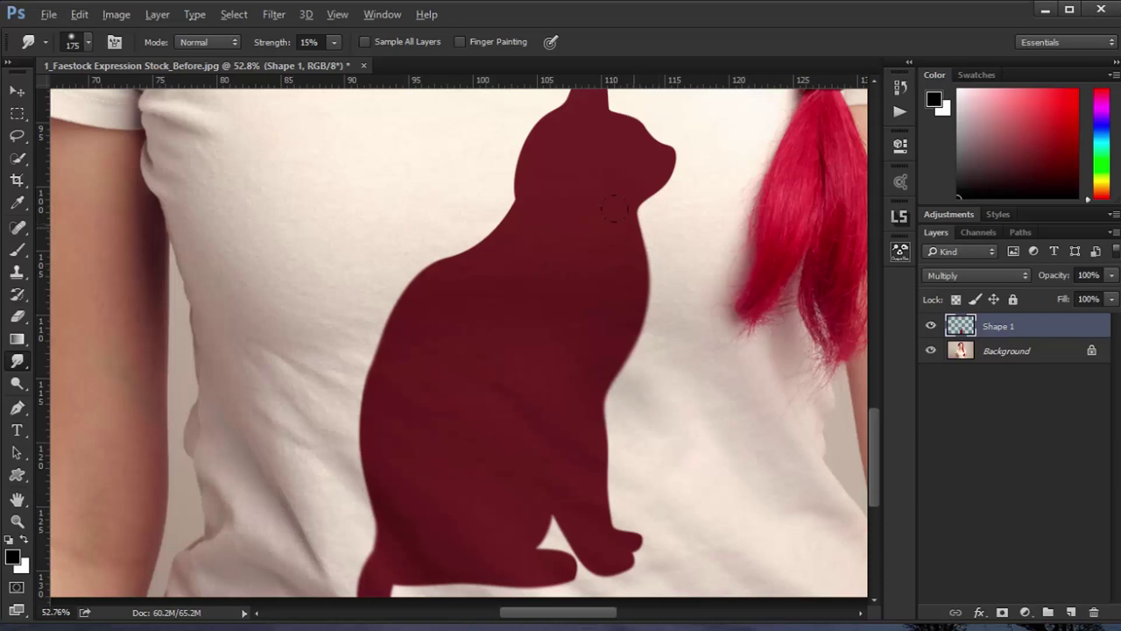
scroll(644, 251, up, 2)
scroll(644, 251, right, 1)
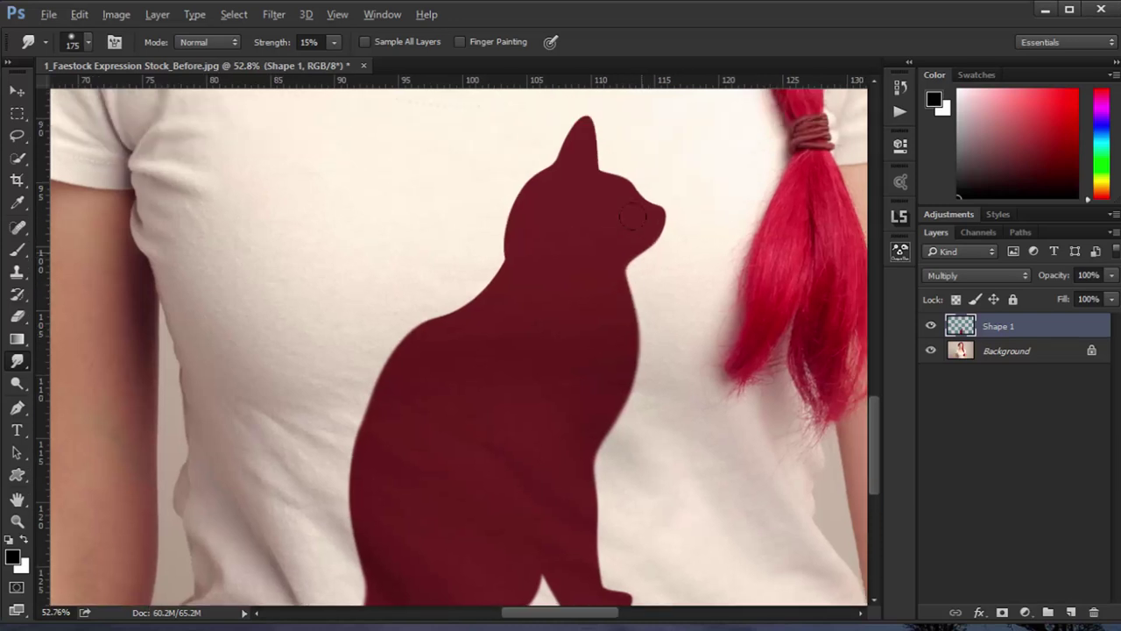
Step: Smudge the outline of the cat's head, ear and nape with the 175 px brush
scroll(605, 148, up, 2)
scroll(605, 148, left, 1)
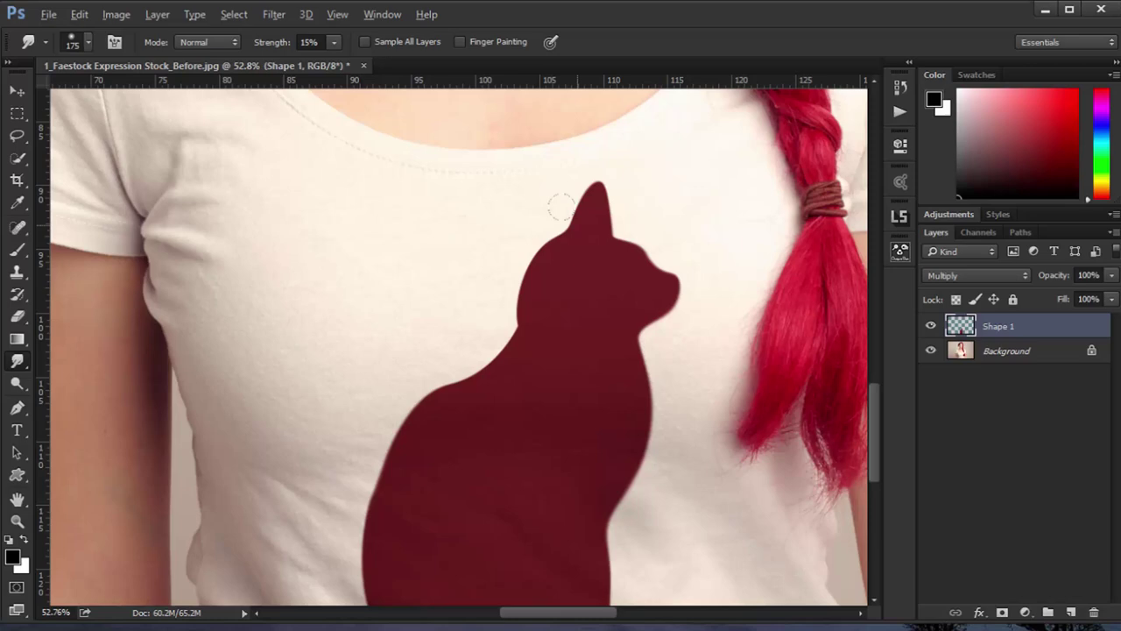
drag(507, 231, 521, 260)
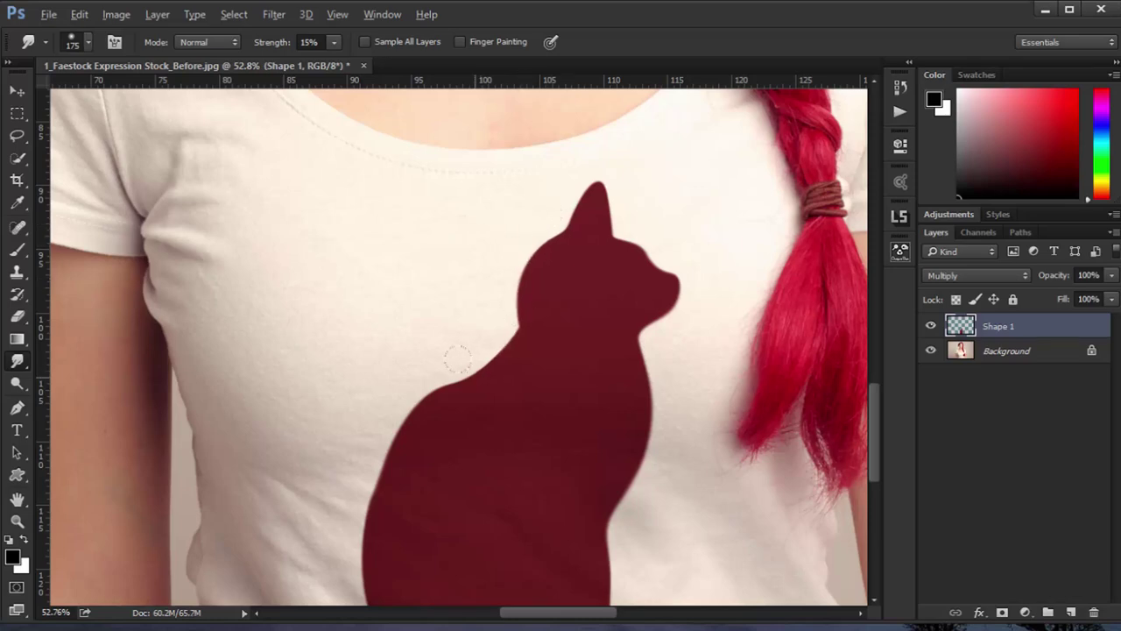
scroll(456, 358, down, 4)
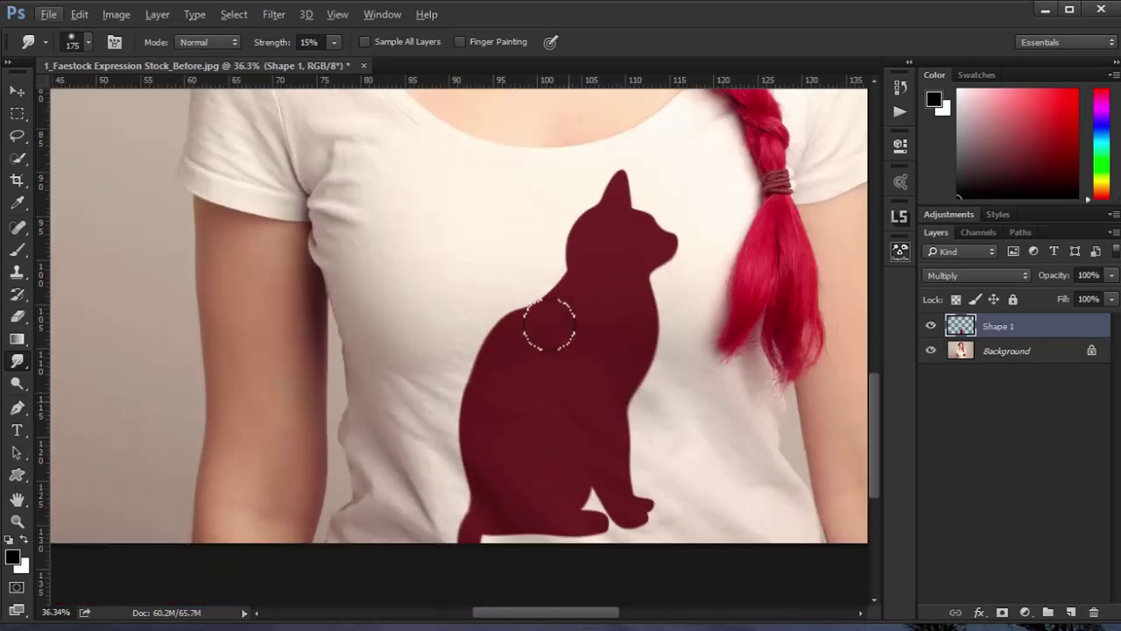
mouse_move(545, 305)
mouse_down()
mouse_move(522, 284)
mouse_move(539, 280)
mouse_move(508, 275)
mouse_up()
Step: Smudge the edge of the cat's tail near the bottom of the shirt
scroll(552, 314, down, 1)
scroll(552, 313, down, 2)
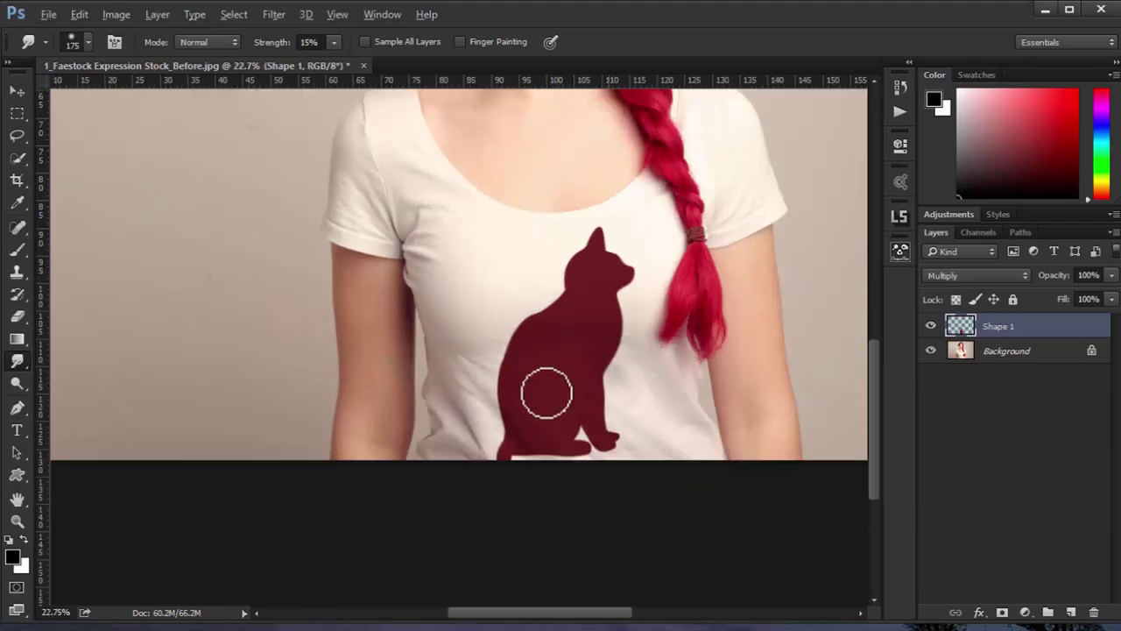
scroll(525, 380, up, 2)
scroll(526, 380, up, 1)
drag(548, 397, 465, 312)
scroll(465, 313, up, 1)
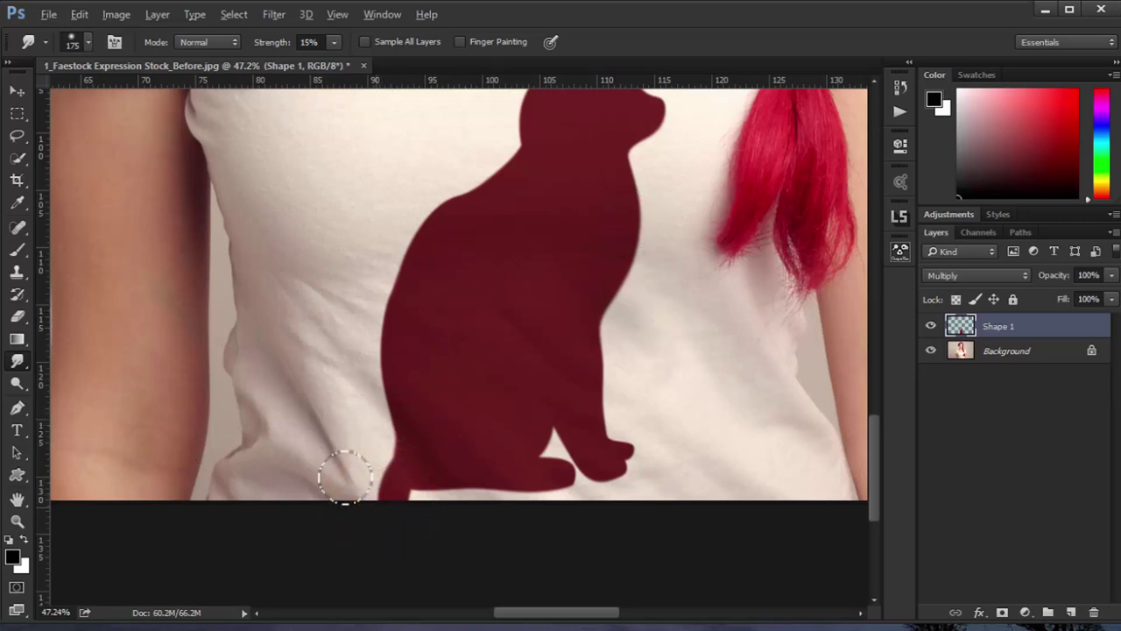
drag(397, 502, 378, 484)
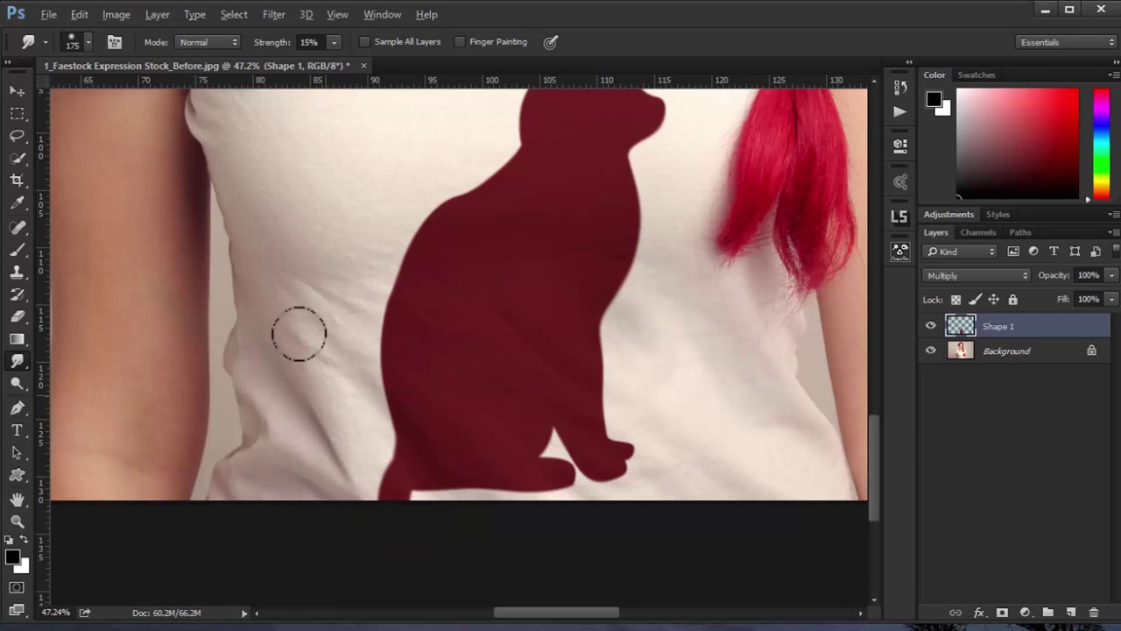
Step: Switch to the Brush tool and start creating a new layer above the cat layer
click(18, 247)
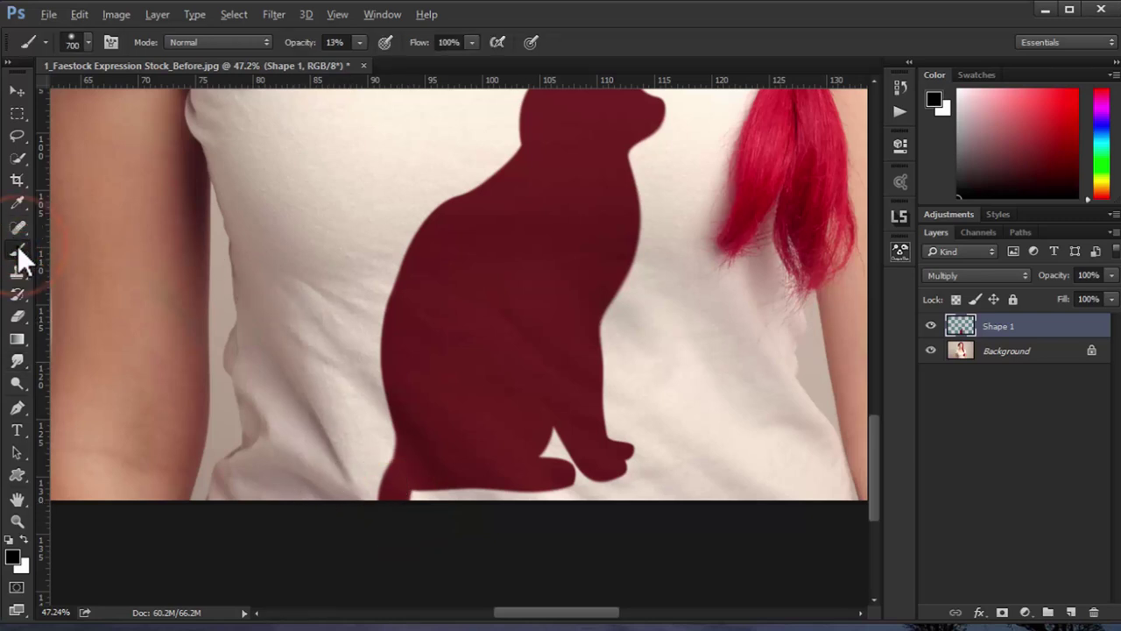
click(80, 14)
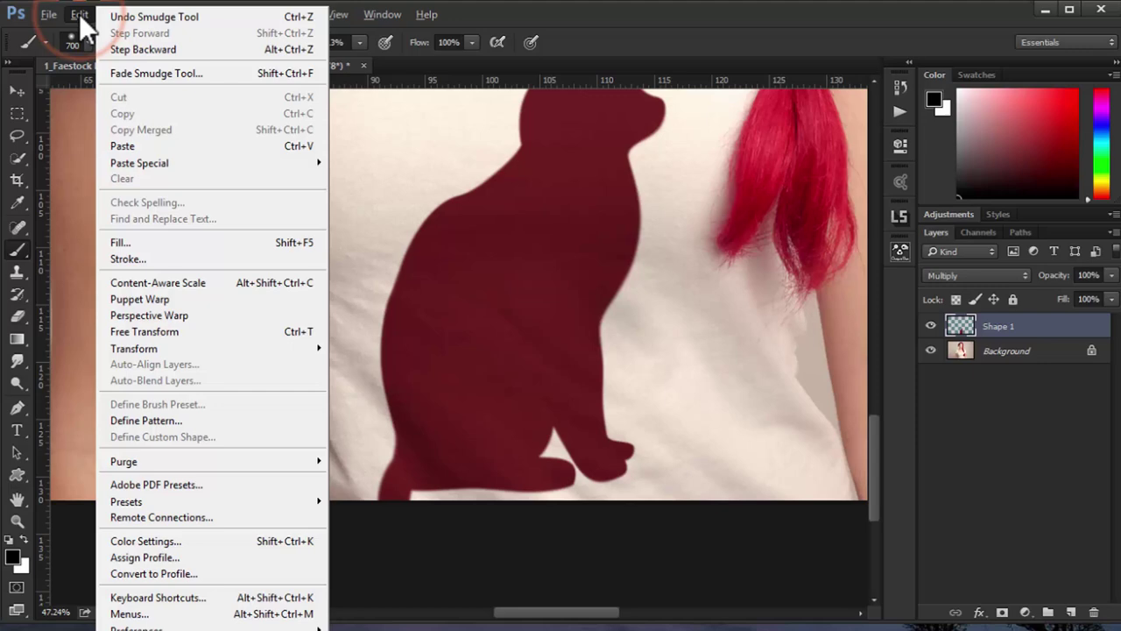
click(87, 3)
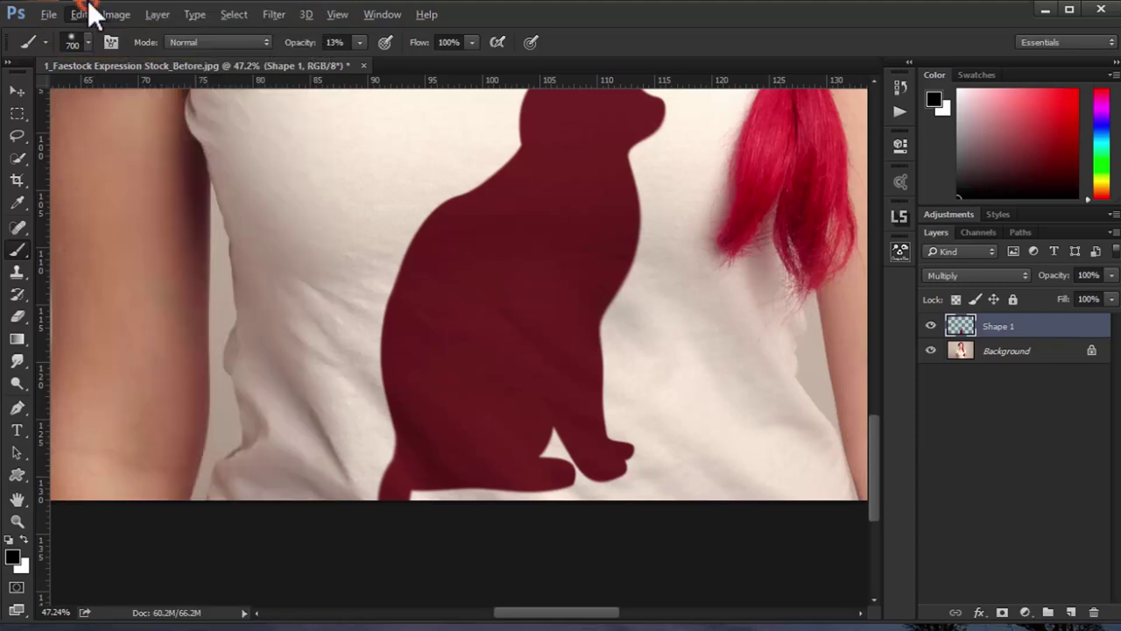
click(143, 13)
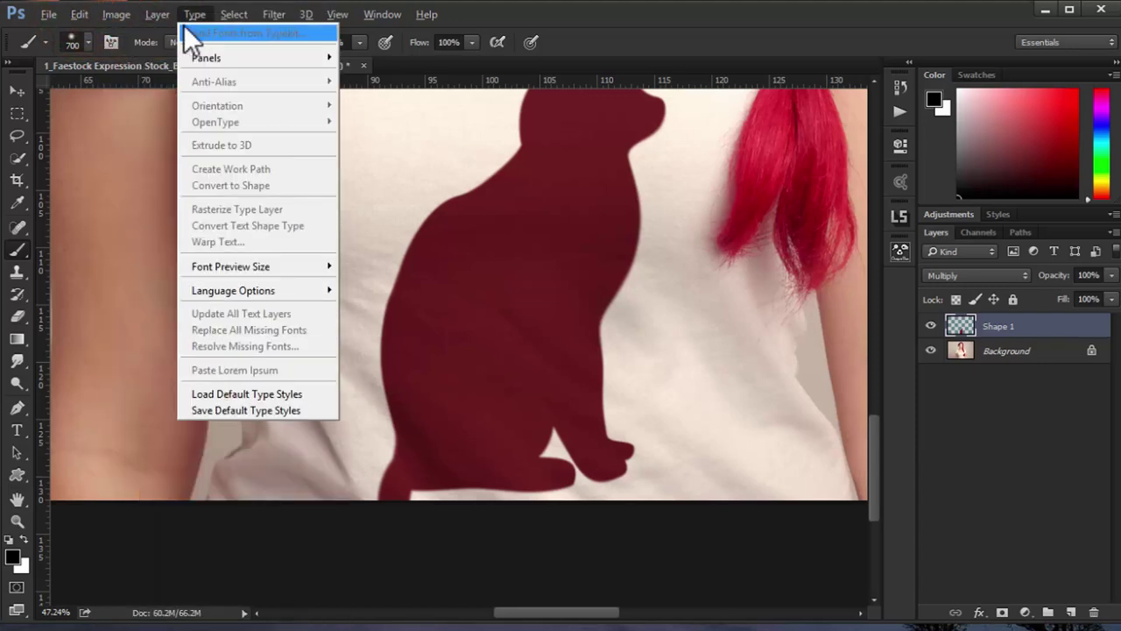
mouse_move(169, 35)
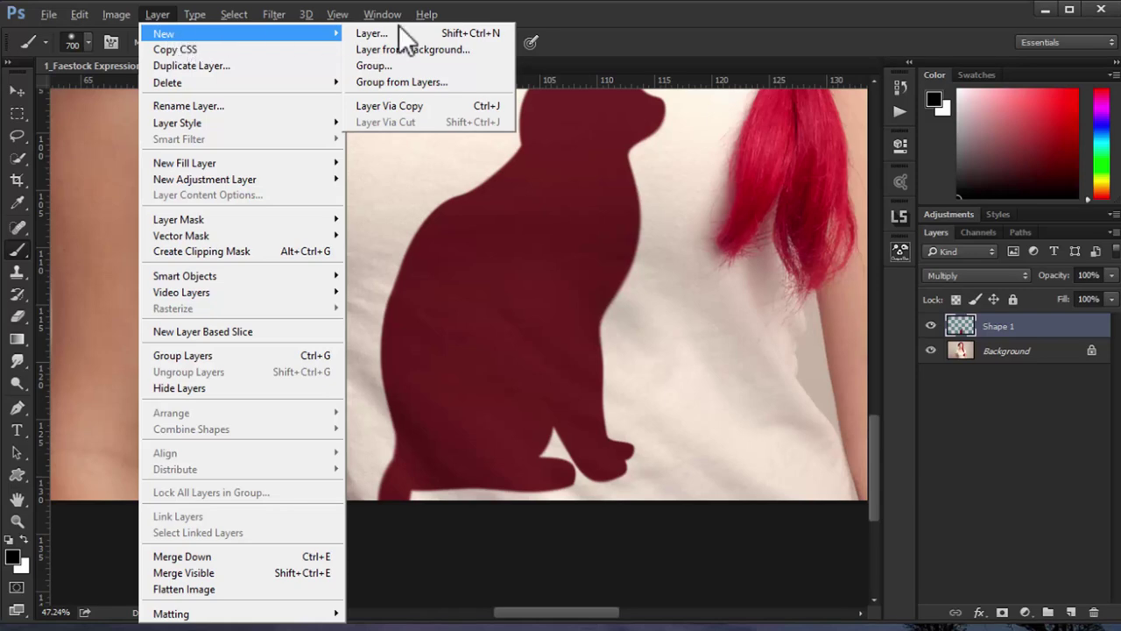
click(377, 33)
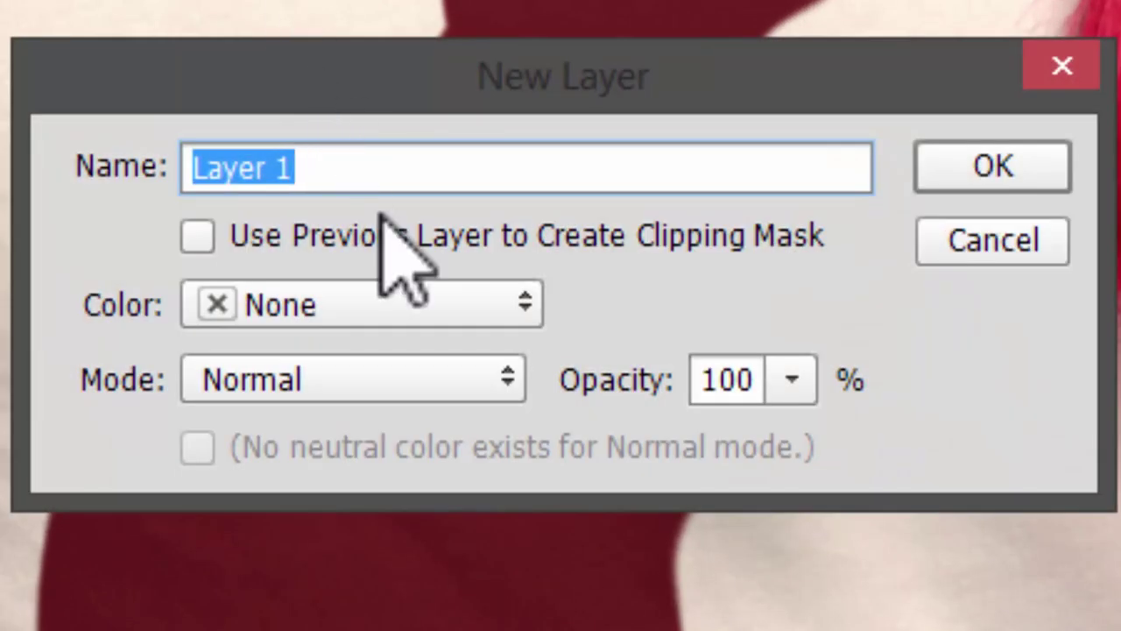
Step: Set the new layer's mode to Overlay and have it filled with the Overlay-neutral 50% gray
click(260, 378)
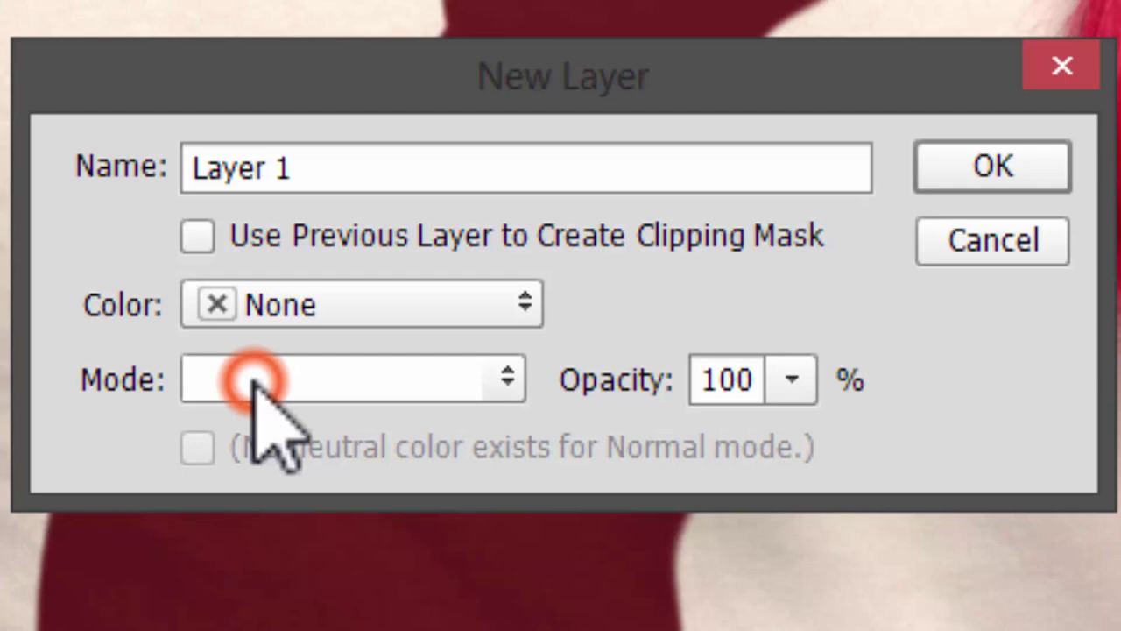
click(254, 180)
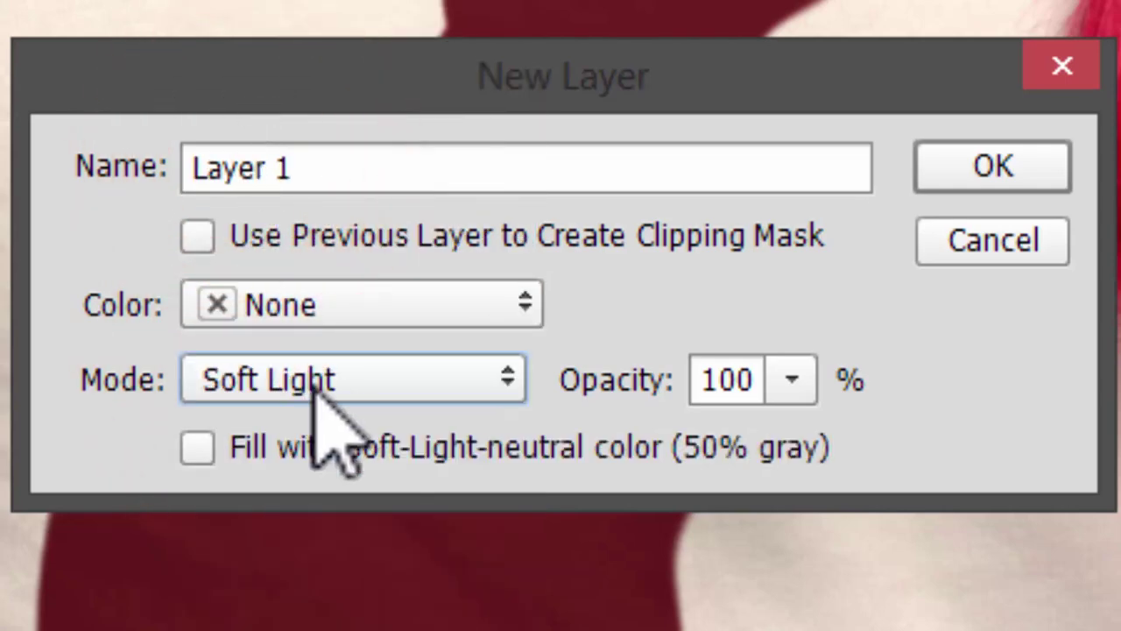
click(318, 380)
click(289, 147)
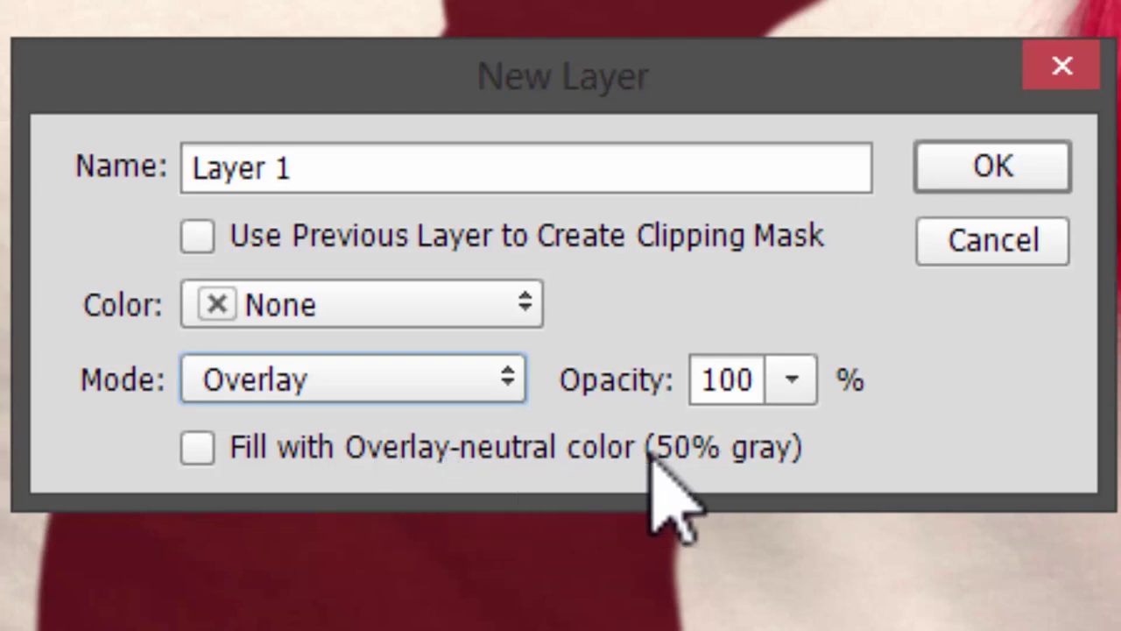
click(623, 448)
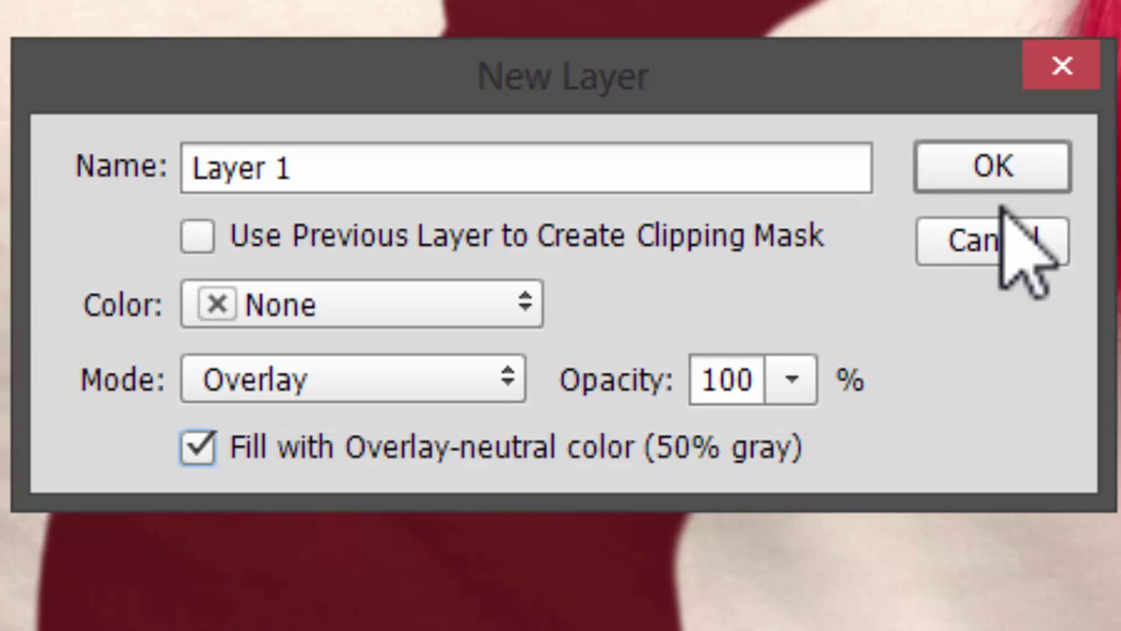
Step: Name the new layer "Dodge and Burn" and create it
click(580, 167)
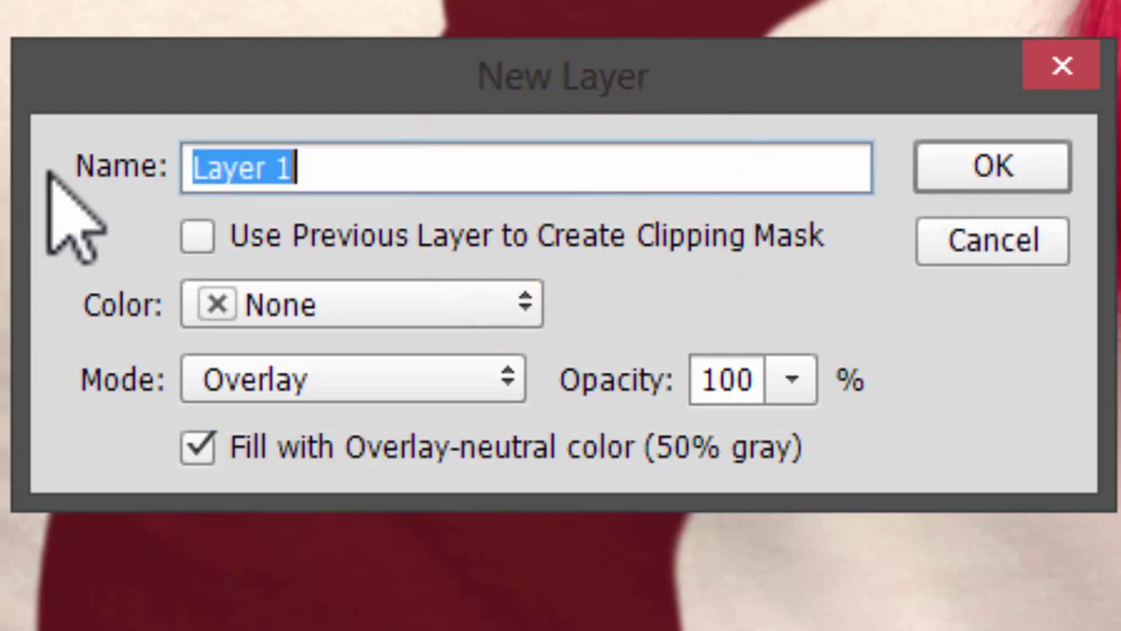
text(Dodg)
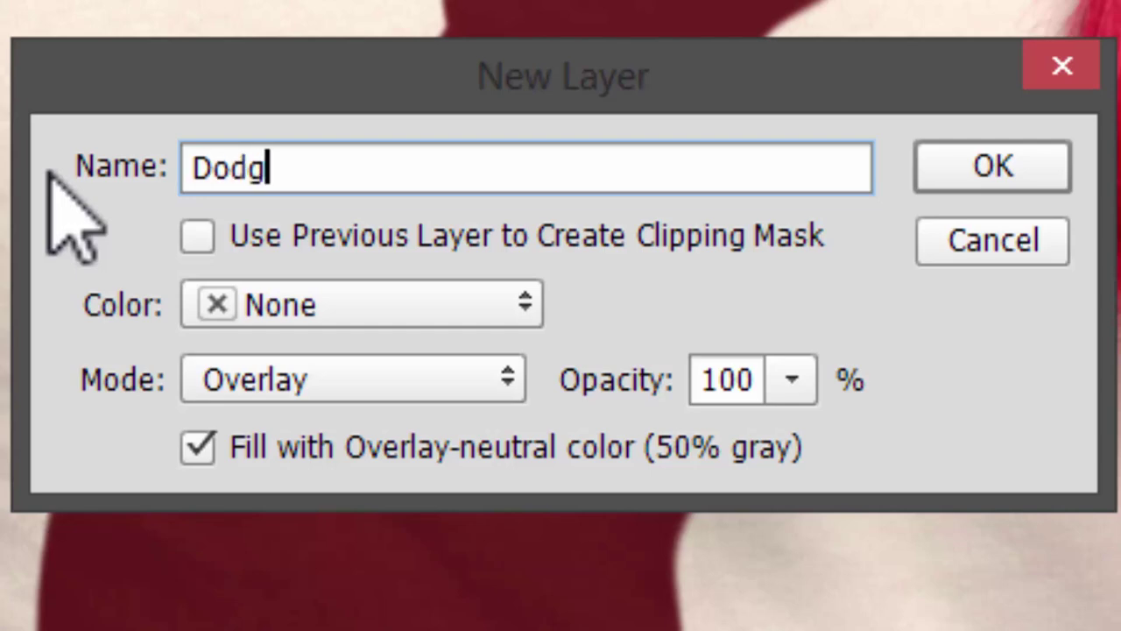
text(e A)
text(and )
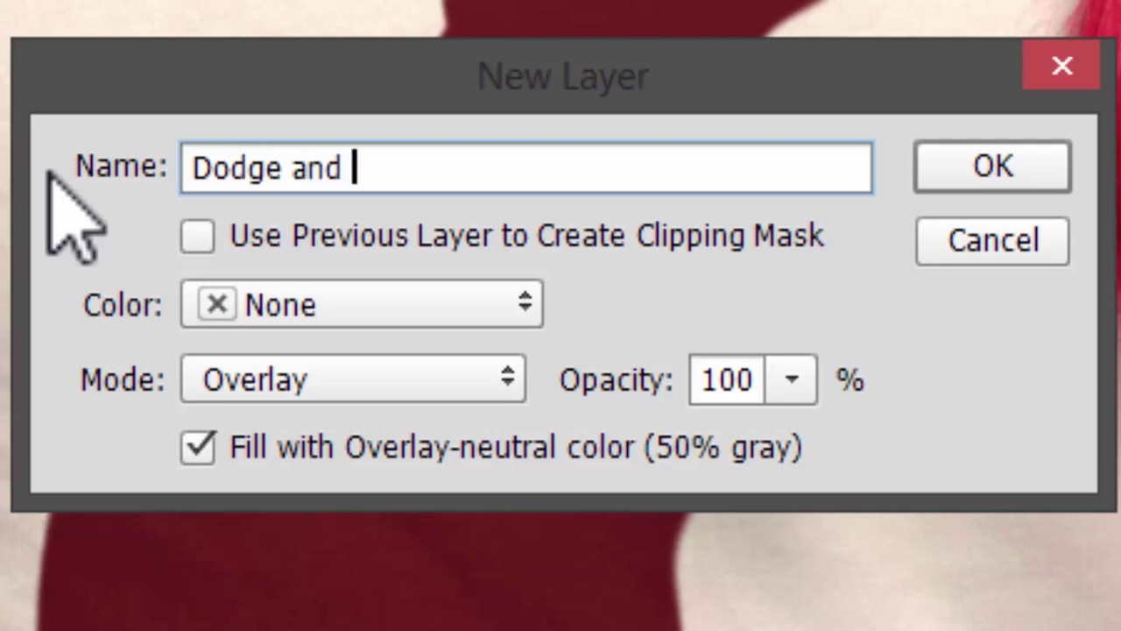
text(Burn)
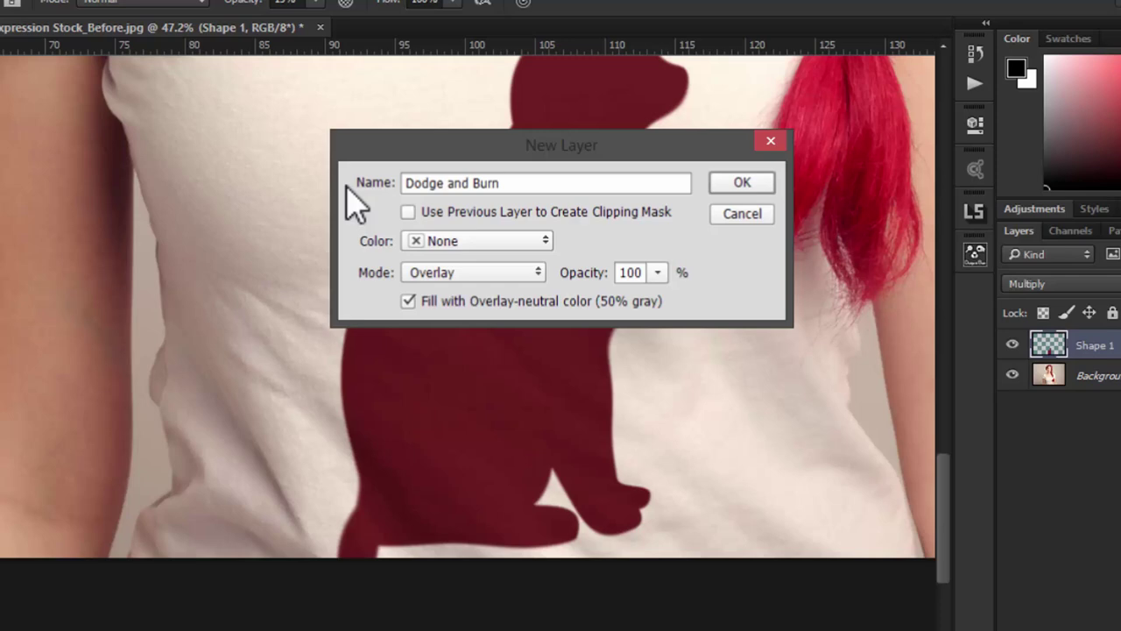
key(Return)
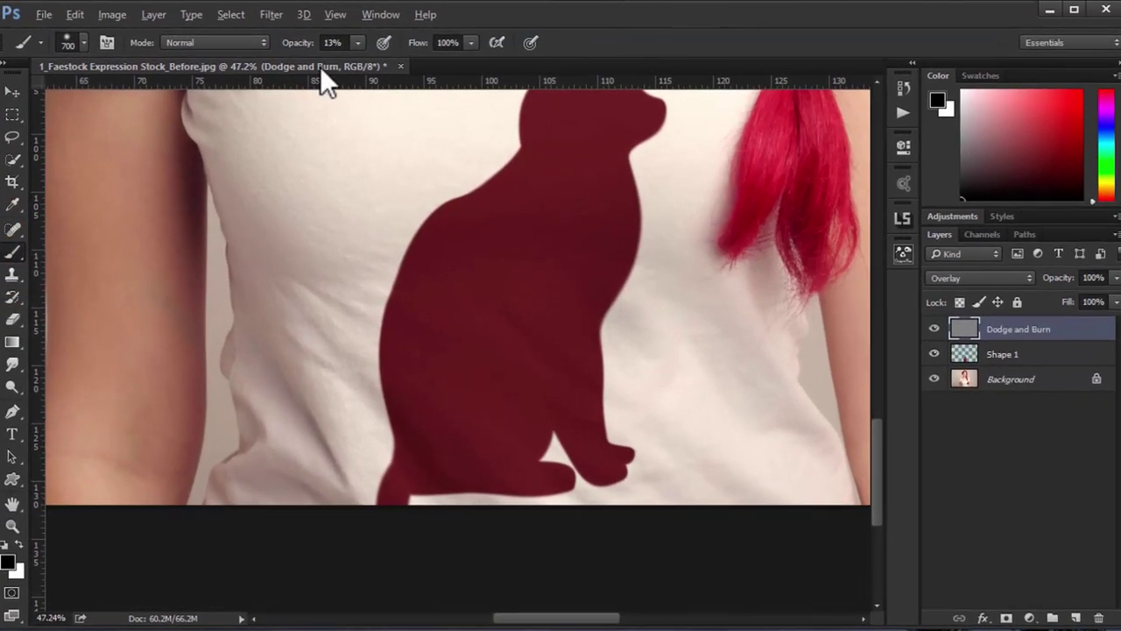
Step: Set the brush opacity to 6% and paint black shading along the fabric folds on the cat's lower body with a 100 px brush
drag(336, 40, 306, 42)
text(6)
key(Return)
drag(485, 380, 499, 290)
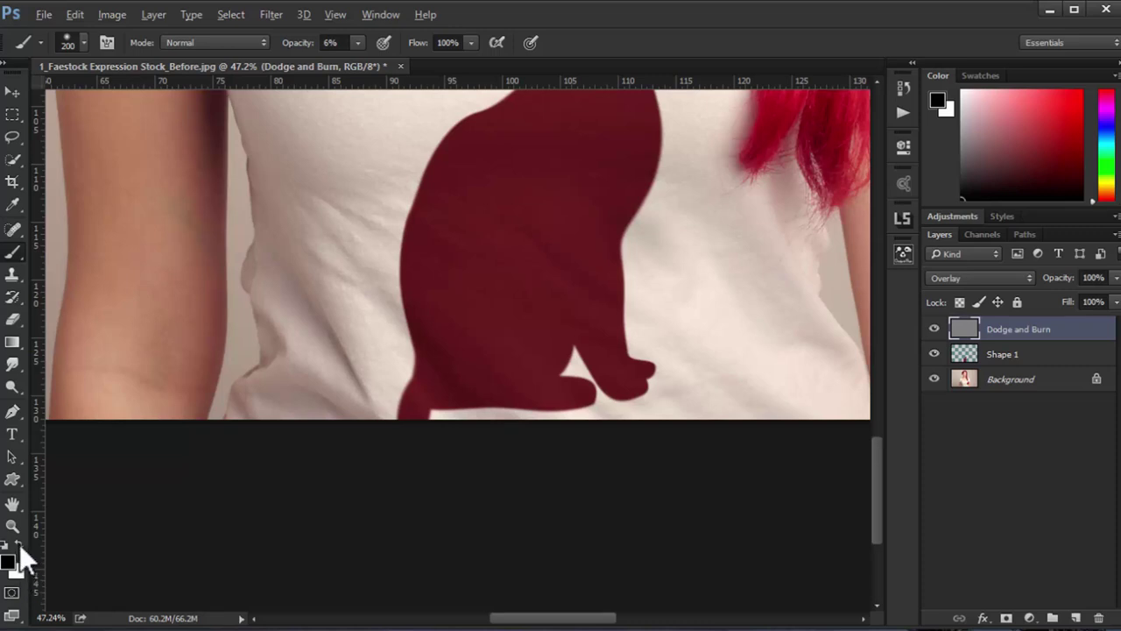
key(x)
mouse_move(443, 370)
mouse_down()
mouse_move(453, 373)
mouse_move(440, 378)
mouse_up()
key(bracketleft)
mouse_move(462, 410)
mouse_down()
mouse_move(412, 343)
mouse_move(411, 321)
mouse_move(430, 373)
mouse_move(458, 418)
mouse_move(413, 338)
mouse_move(471, 426)
mouse_move(463, 388)
mouse_move(398, 425)
mouse_move(429, 430)
mouse_move(381, 404)
mouse_move(418, 455)
mouse_move(350, 348)
mouse_move(448, 503)
mouse_move(393, 438)
mouse_move(422, 425)
mouse_up()
scroll(451, 385, up, 4)
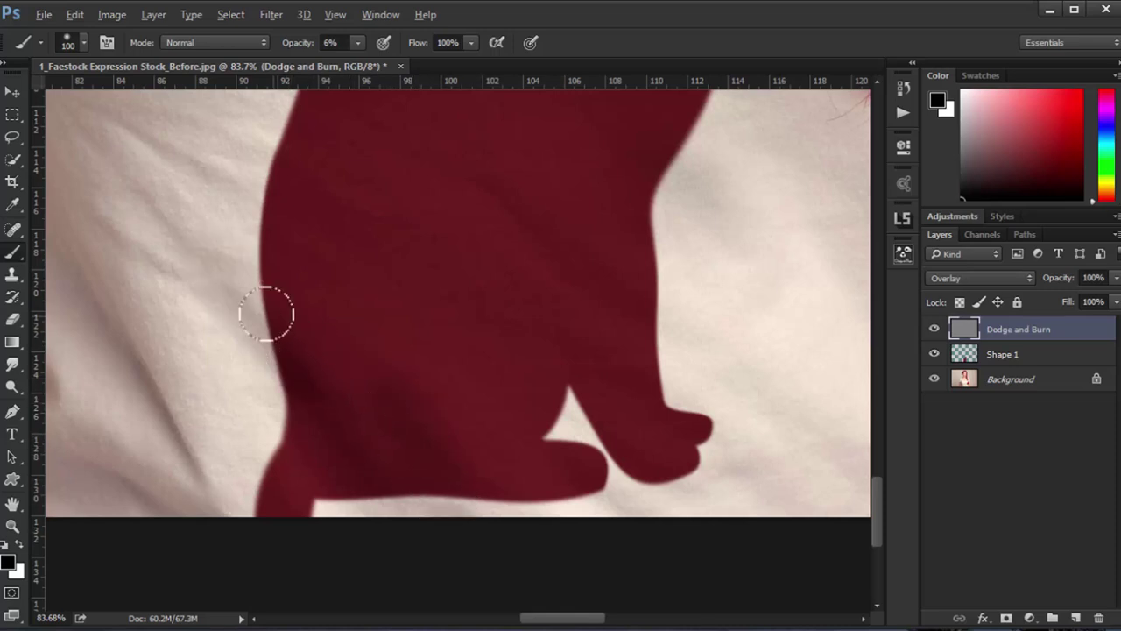
mouse_move(279, 416)
mouse_down()
mouse_move(298, 383)
mouse_move(282, 364)
mouse_move(397, 483)
mouse_up()
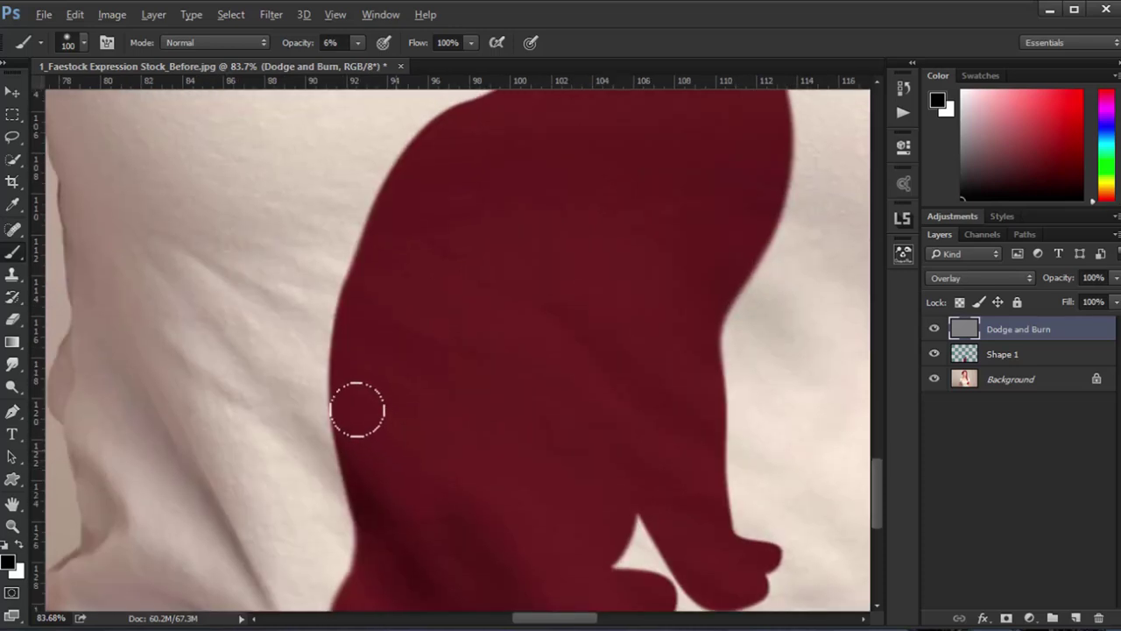
Step: Lighten the fabric folds along the cat's back with soft white strokes on the Dodge and Burn layer
key(x)
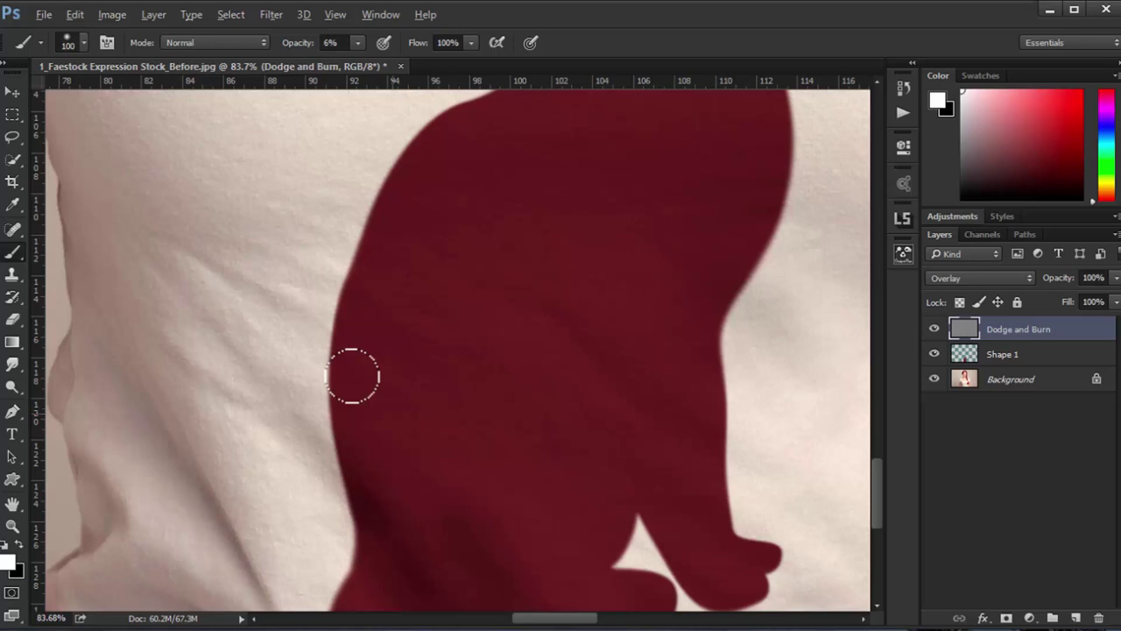
mouse_move(313, 326)
mouse_down()
mouse_move(386, 455)
mouse_move(306, 333)
mouse_move(395, 463)
mouse_move(331, 385)
mouse_move(296, 310)
mouse_up()
key(space)
drag(378, 408, 379, 505)
drag(453, 458, 368, 543)
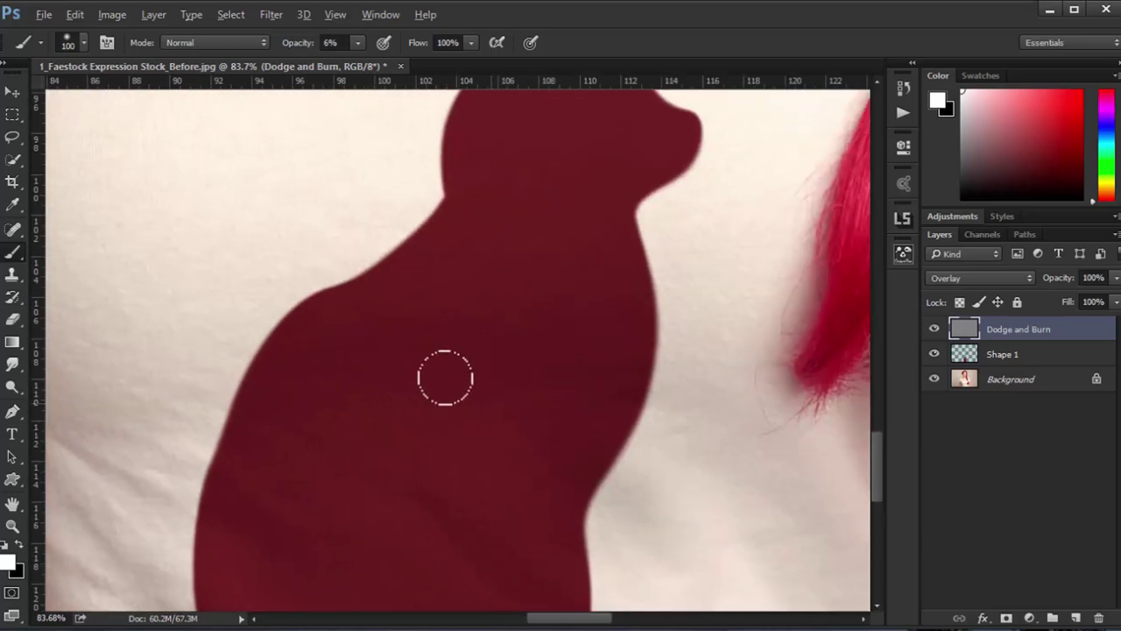
Step: Enlarge the brush to 200 px and darken the middle of the cat's torso with black
key(x)
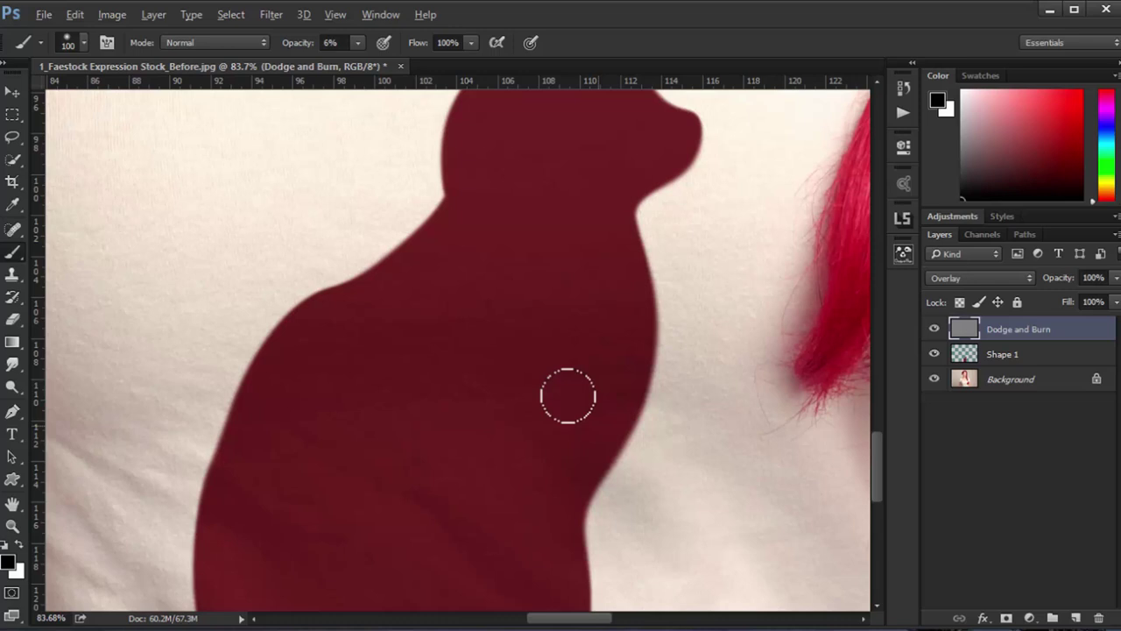
key(bracketright)
key(bracketright)
key(bracketright)
mouse_move(474, 343)
mouse_down()
mouse_move(228, 365)
mouse_move(480, 340)
mouse_up()
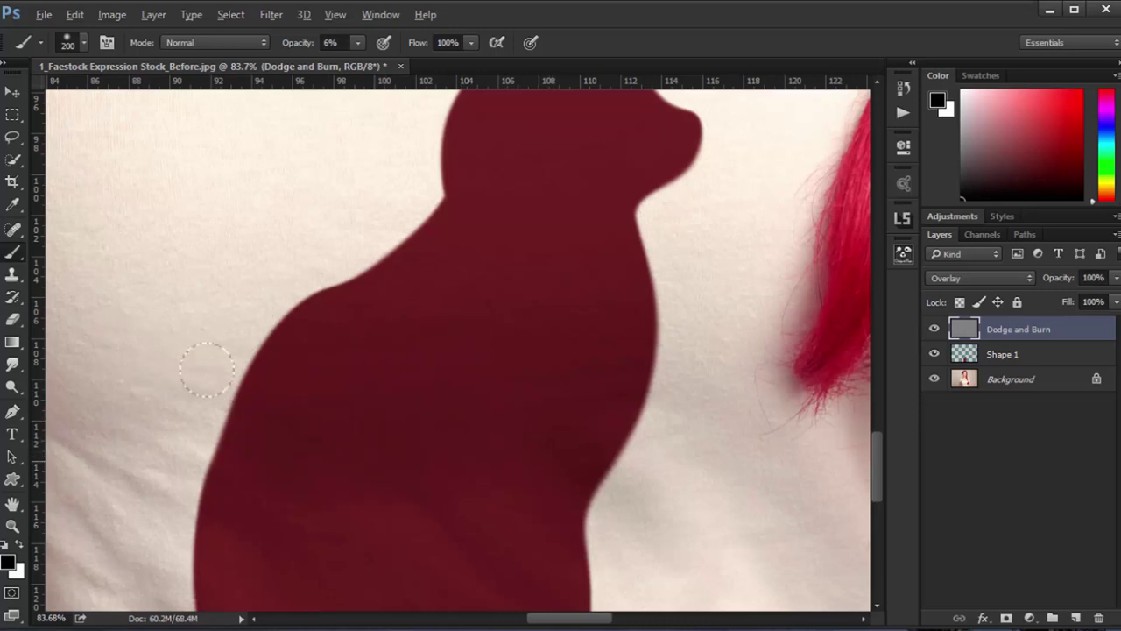
scroll(599, 397, down, 3)
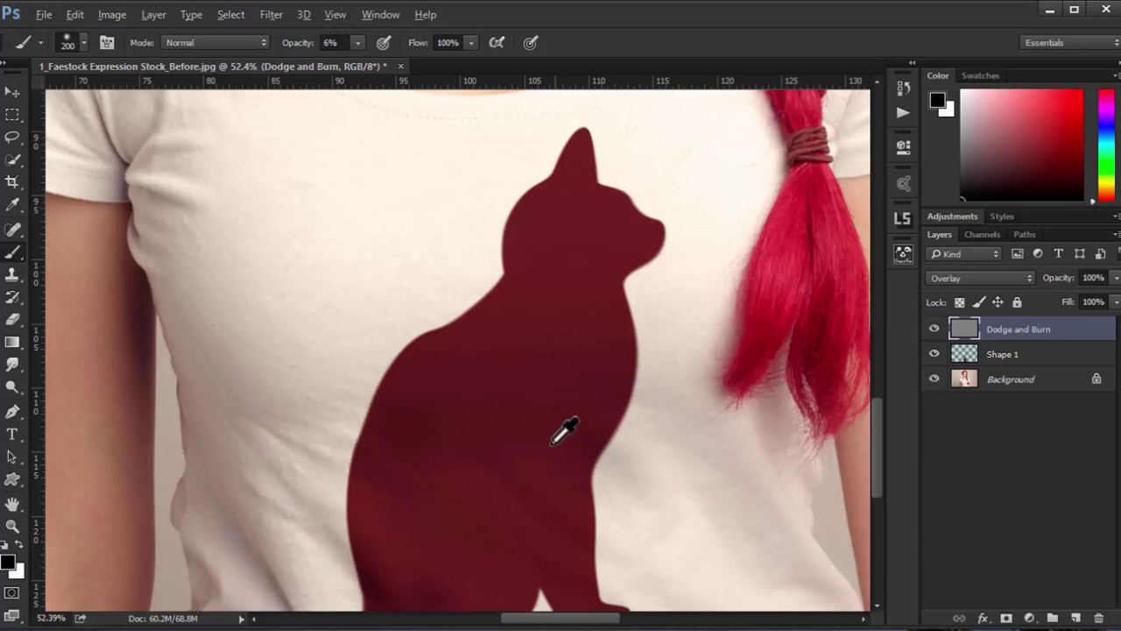
scroll(552, 445, up, 1)
drag(554, 467, 481, 428)
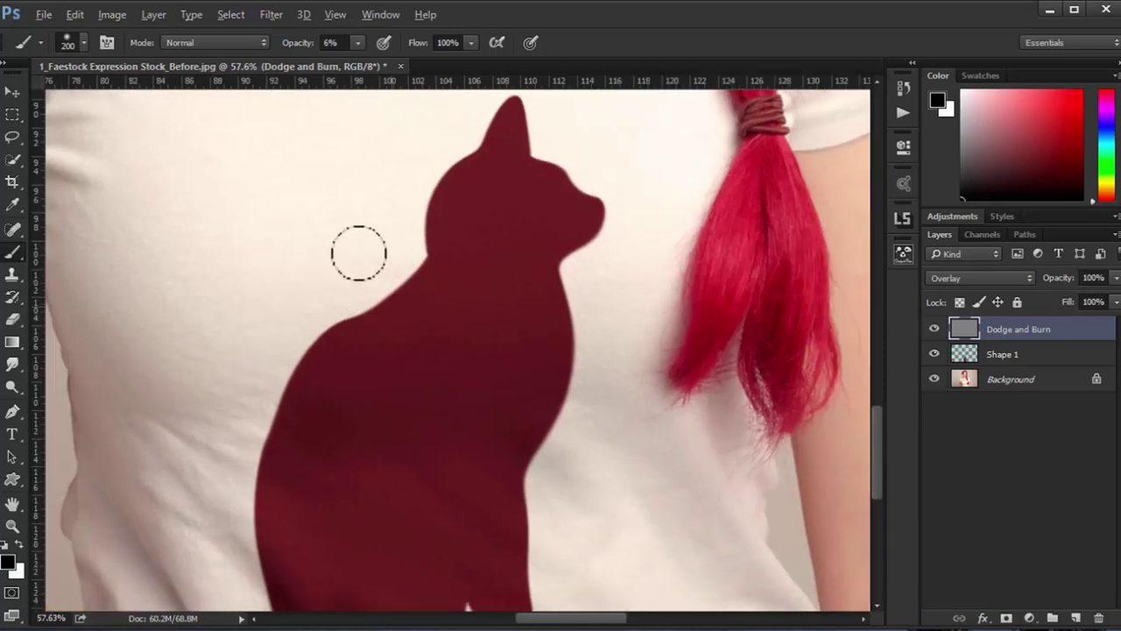
Step: Paint white highlights on the cat's upper body, and reduce the brush to 90 px for the lower folds
key(x)
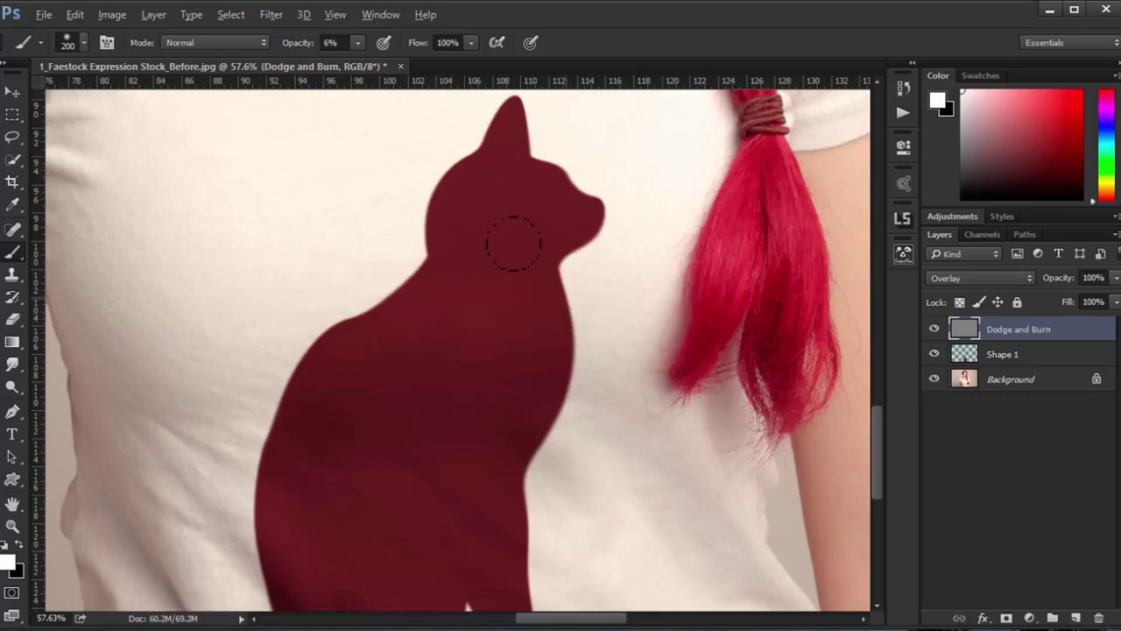
scroll(563, 291, down, 8)
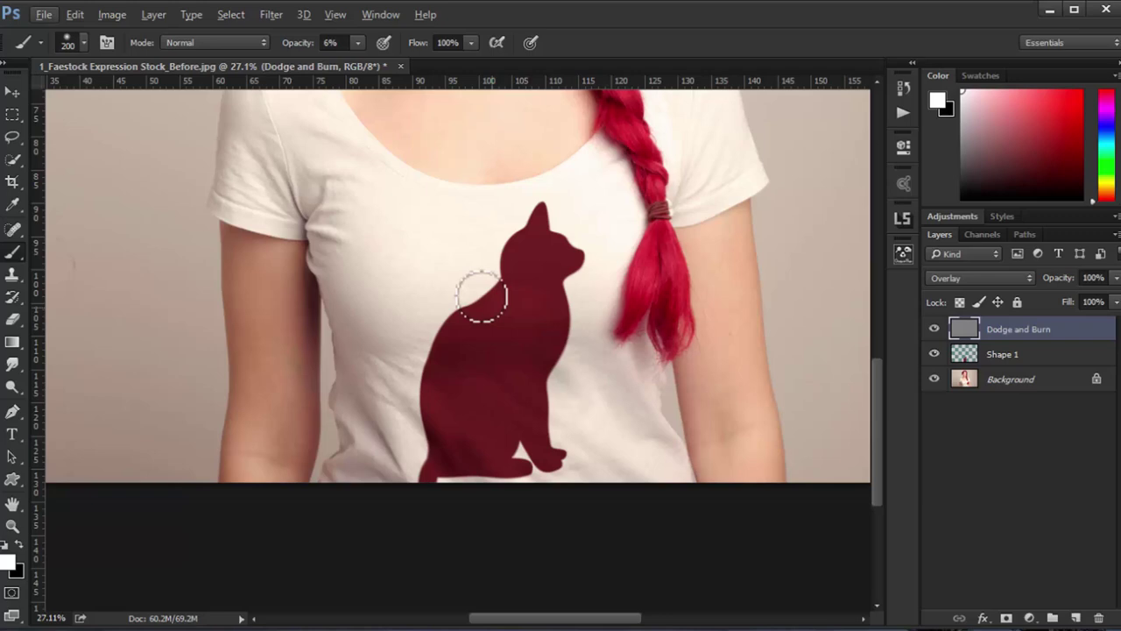
scroll(591, 313, down, 1)
scroll(583, 335, up, 3)
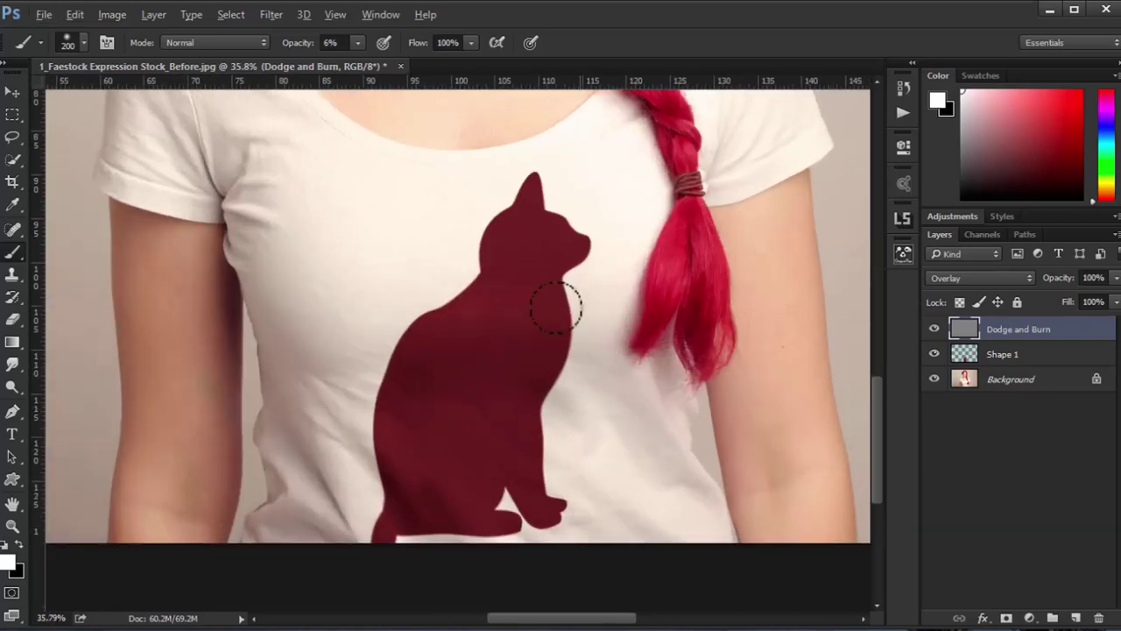
scroll(464, 368, up, 2)
drag(471, 386, 570, 358)
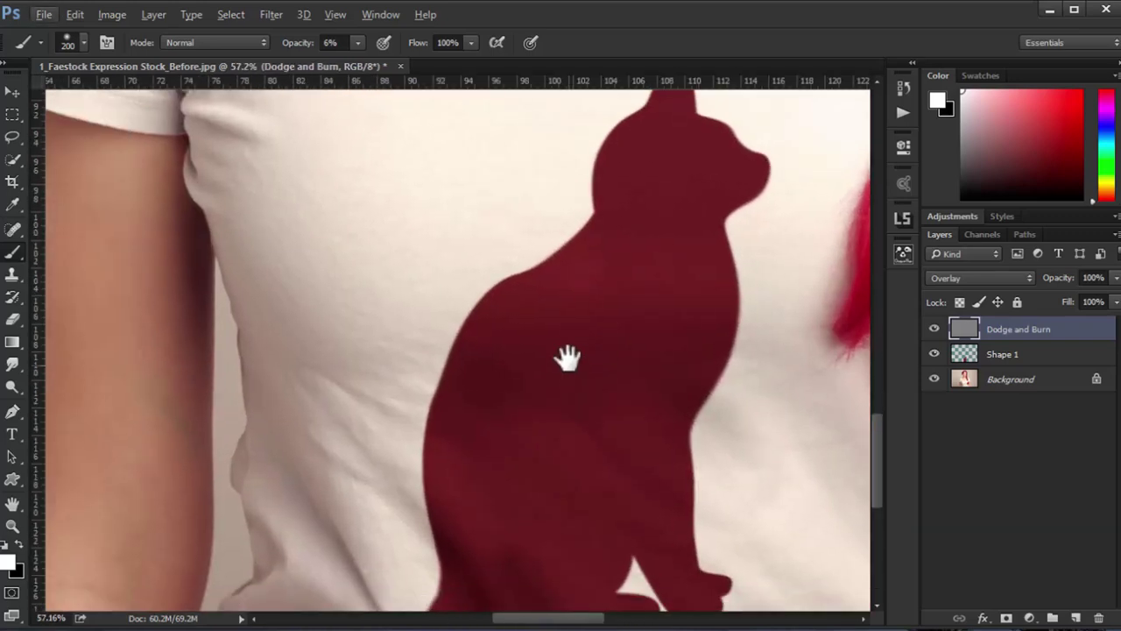
drag(571, 413, 418, 303)
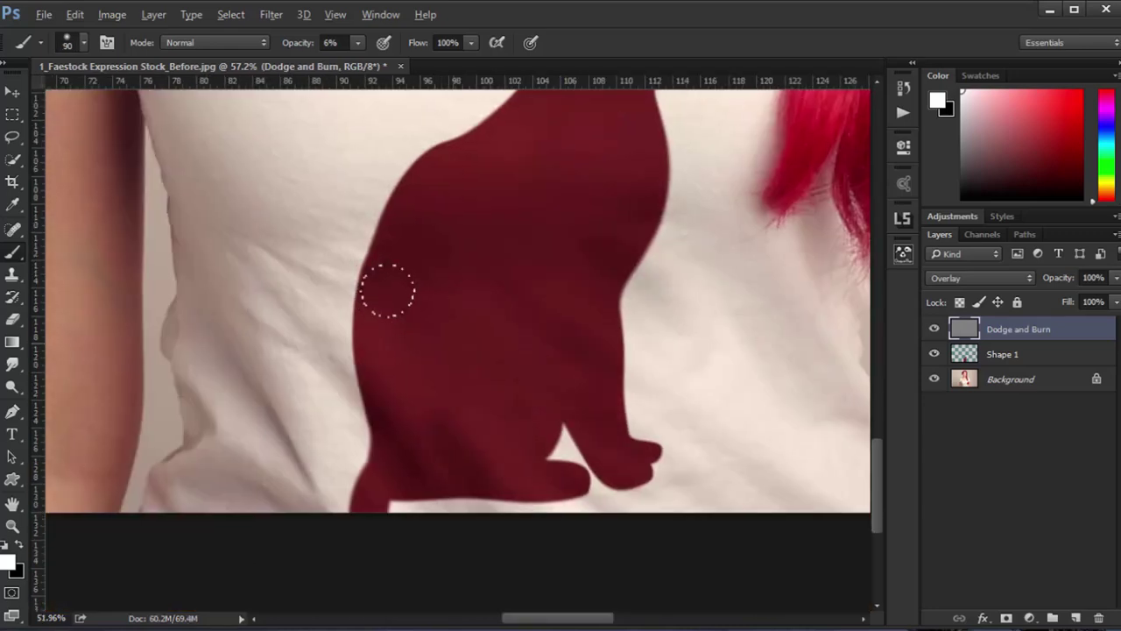
Step: Lower the Dodge and Burn layer's opacity to 50%
scroll(387, 290, down, 5)
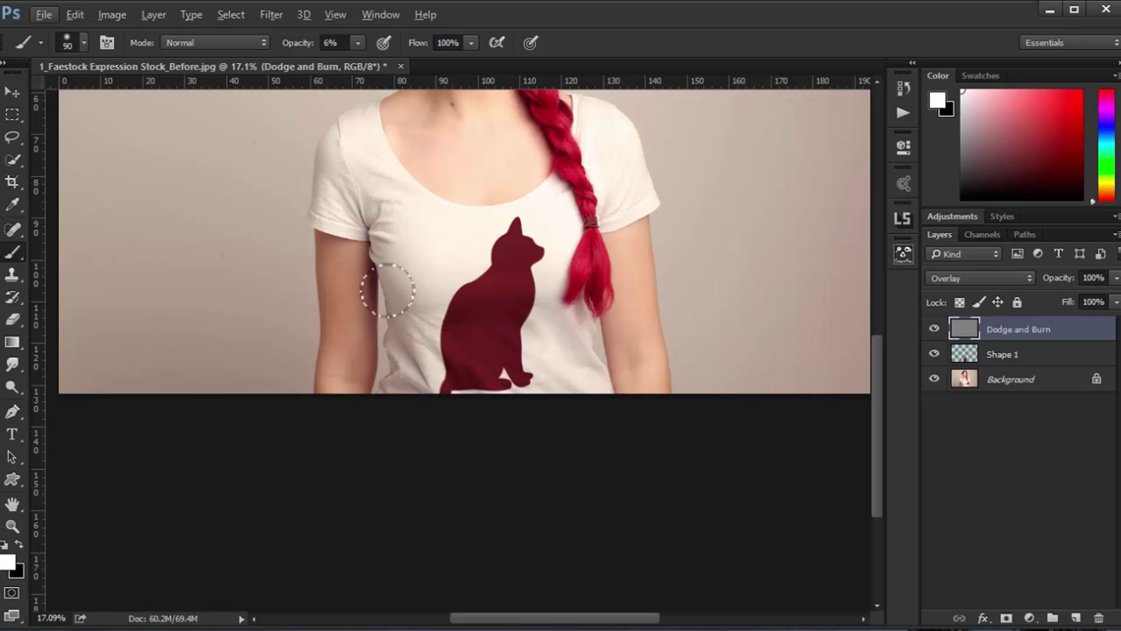
click(1095, 277)
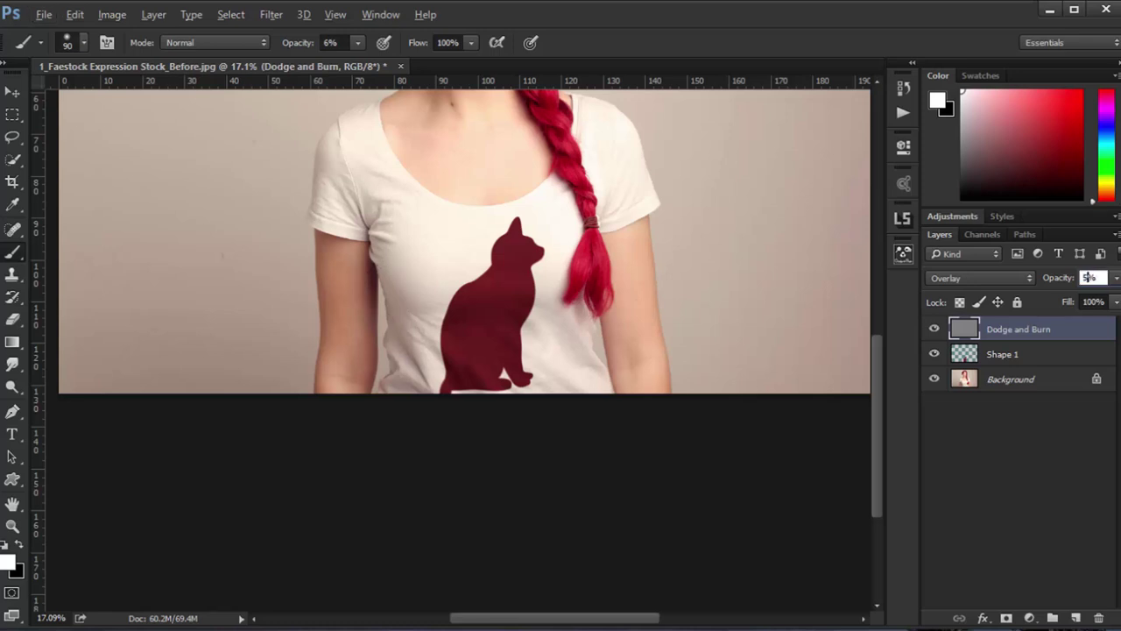
key(Return)
Step: Toggle the visibility of the Dodge and Burn layer to compare the print with and without the shading
click(934, 328)
click(935, 329)
click(934, 329)
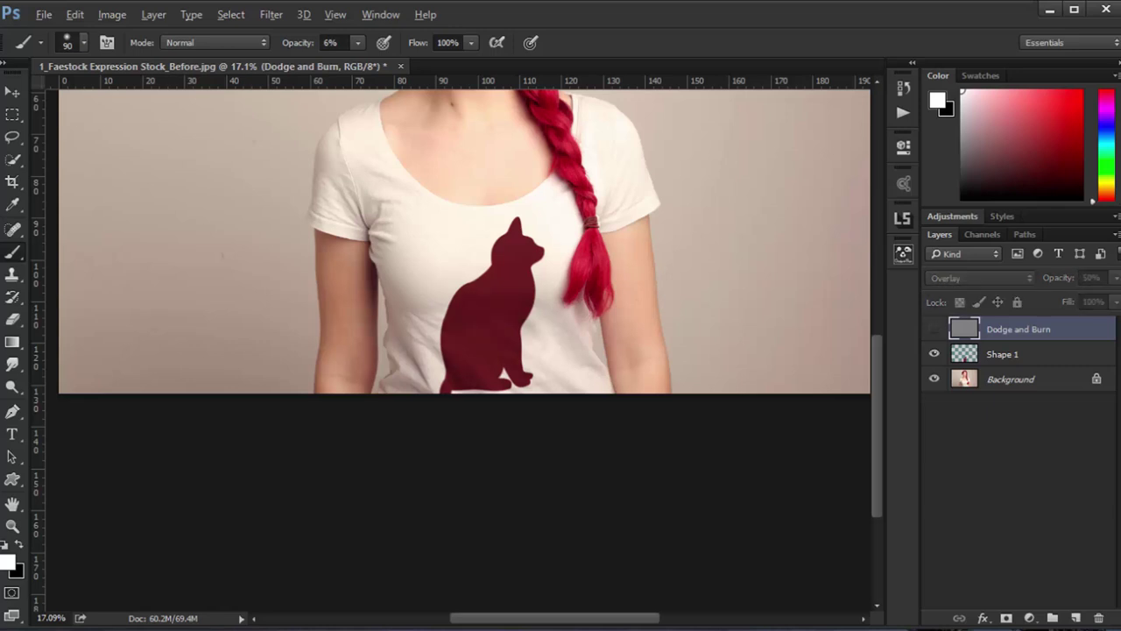